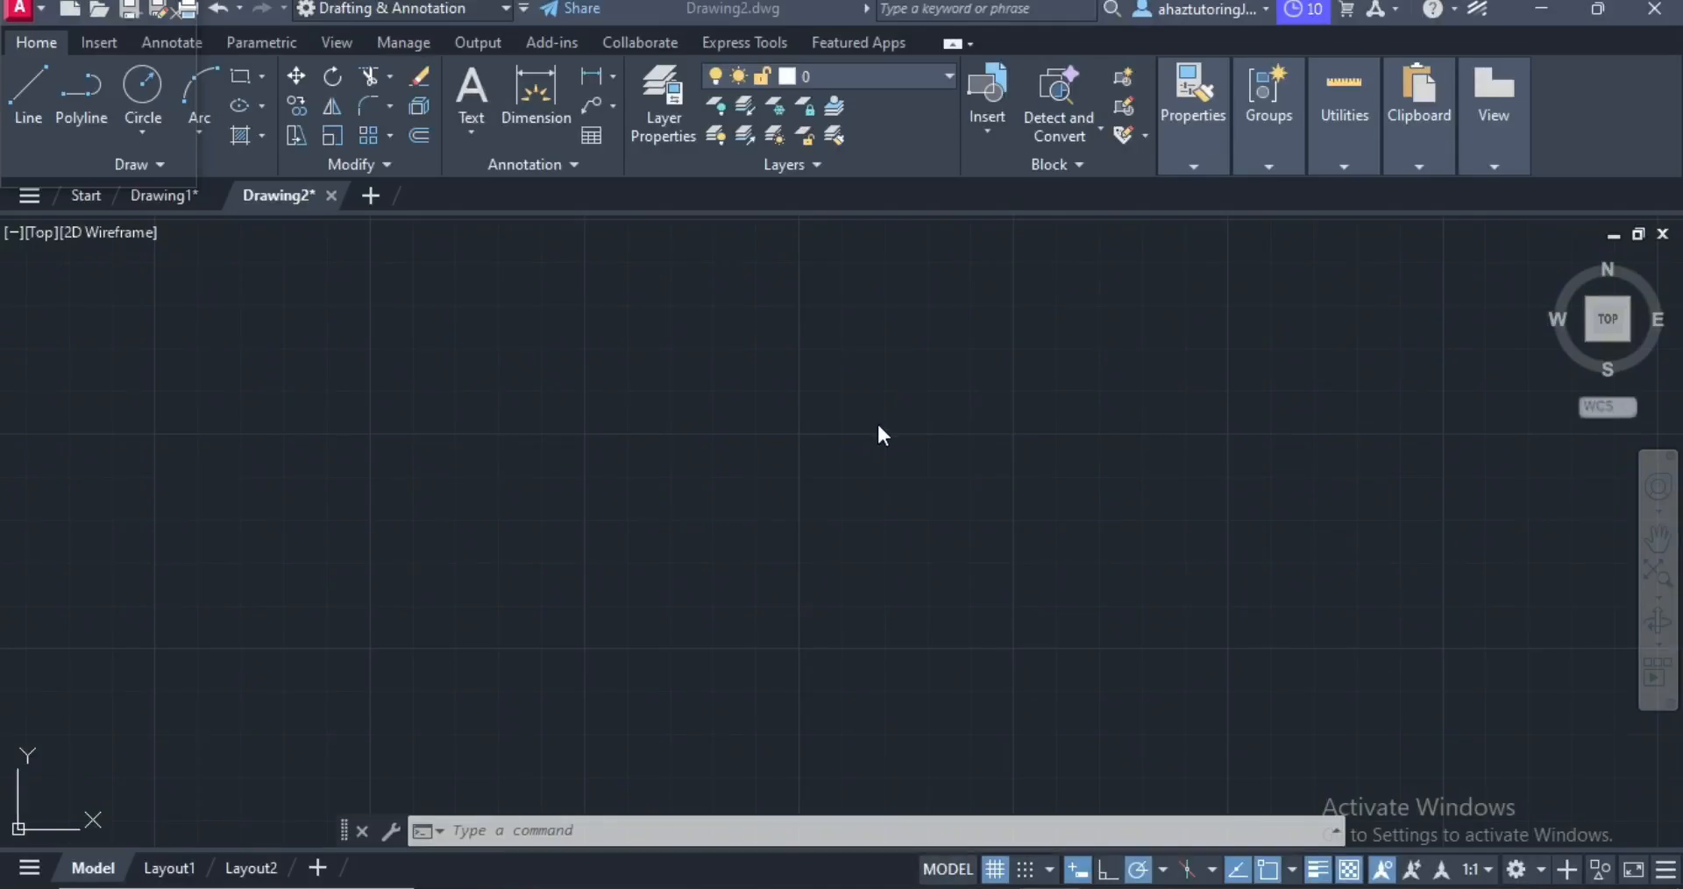
pyautogui.scroll(-1, 877, 421)
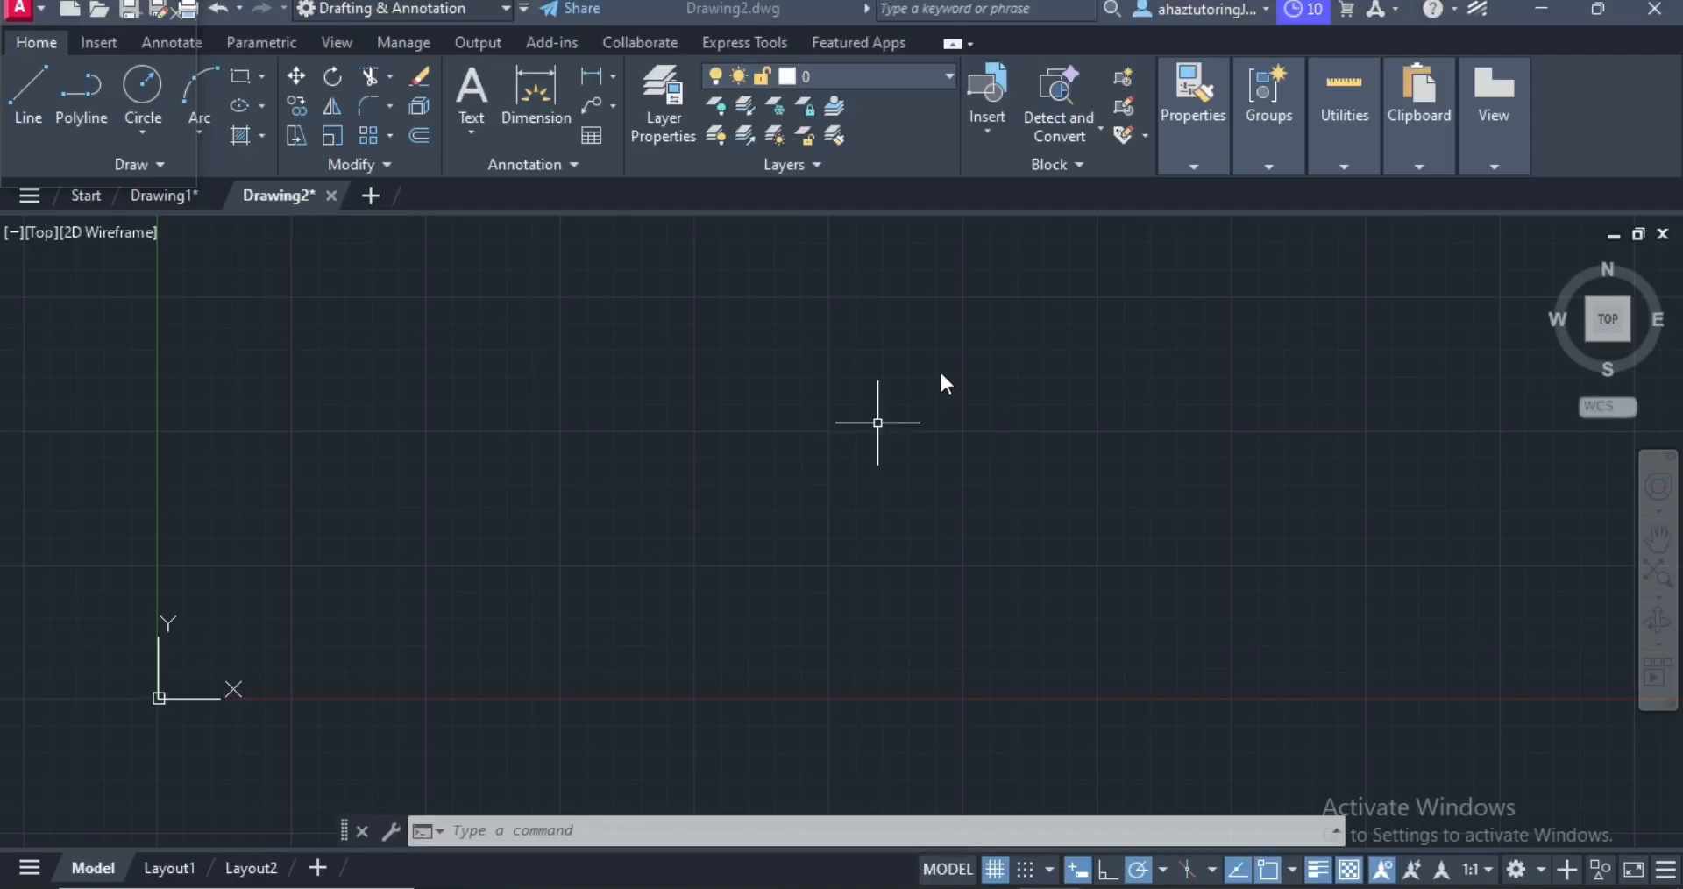
pyautogui.scroll(-2, 941, 371)
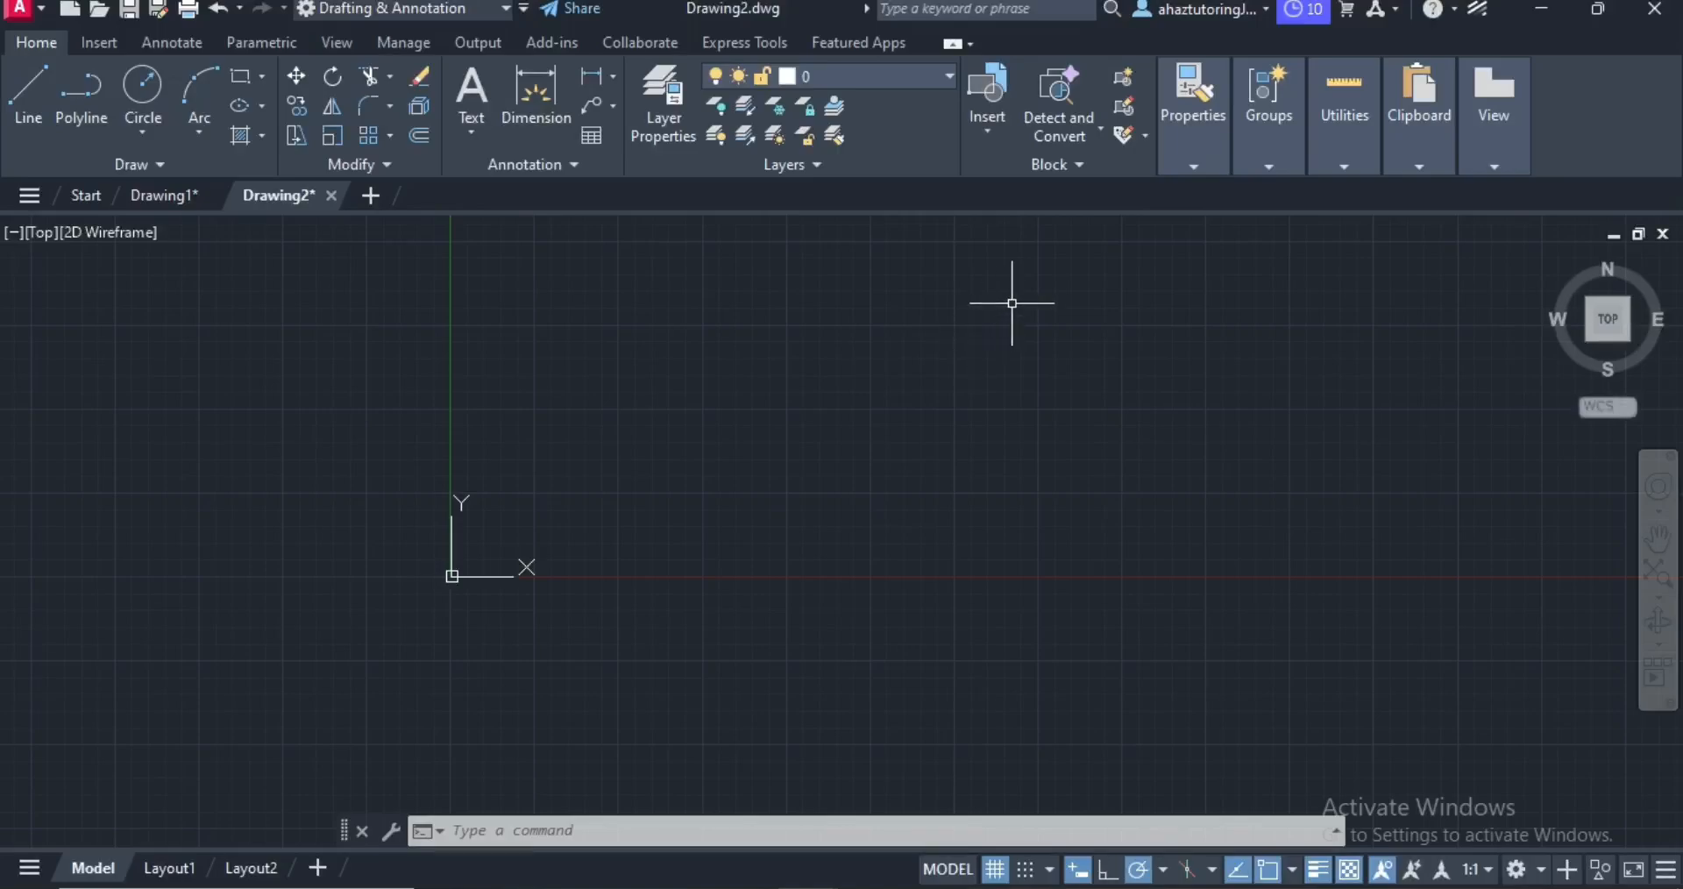
pyautogui.moveTo(1011, 302)
pyautogui.mouseDown(button='middle')
pyautogui.moveTo(991, 370)
pyautogui.moveTo(1022, 439)
pyautogui.moveTo(790, 556)
pyautogui.moveTo(812, 529)
pyautogui.mouseUp(button='middle')
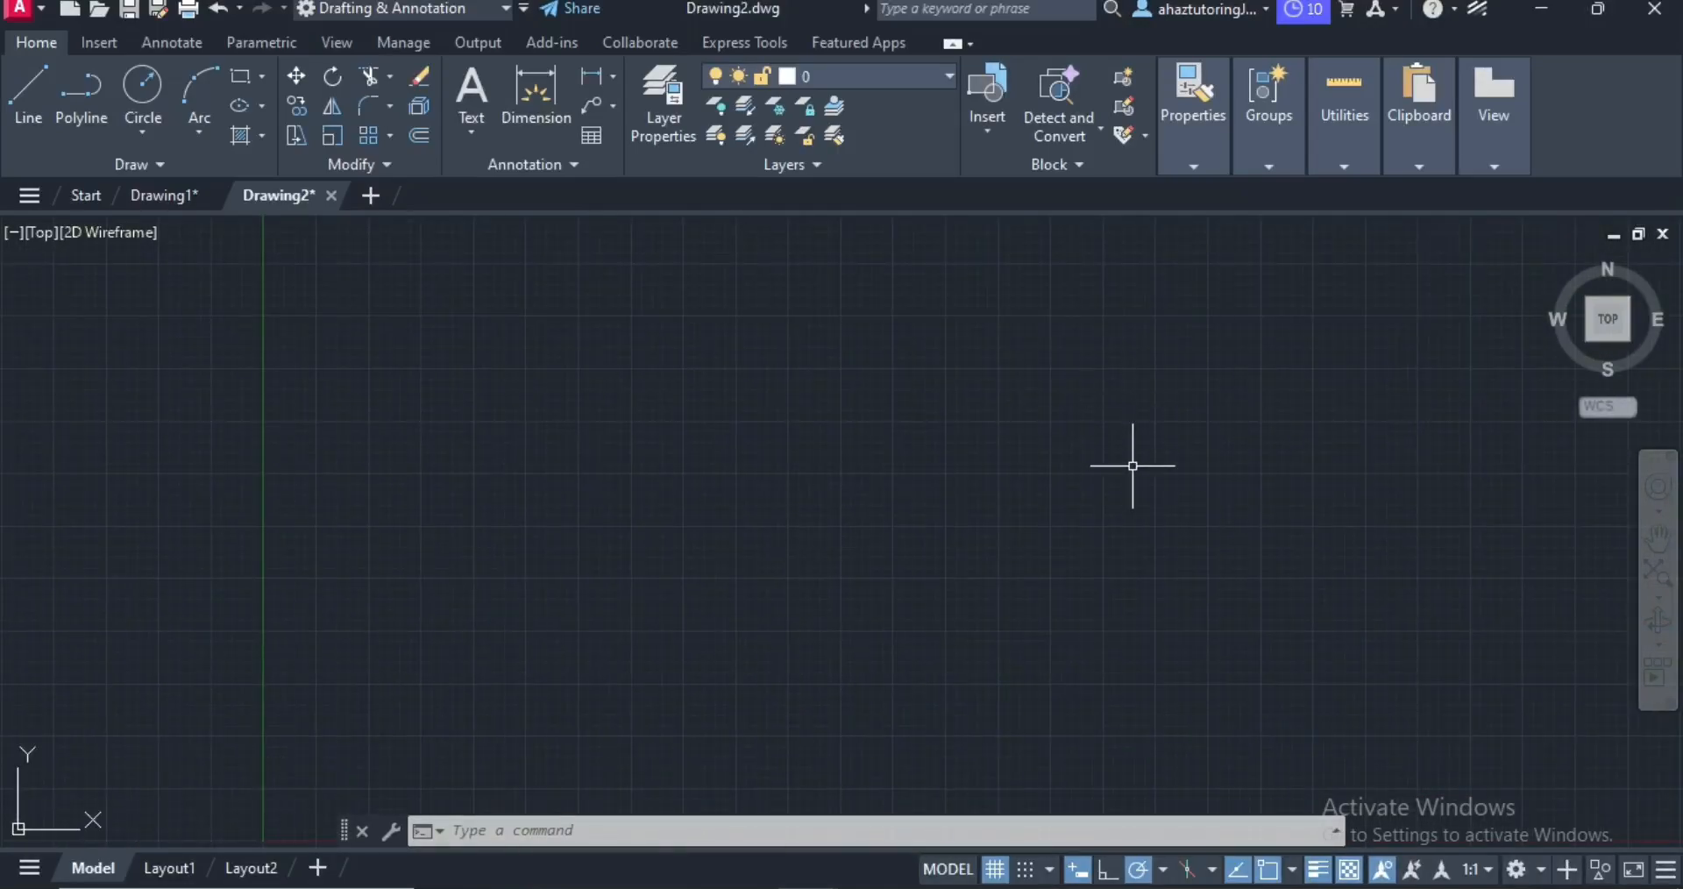
# Switch to the Exchange Rate (annual) 2024 workbook in Excel and look through its period and average Birr/USD rows.
pyautogui.click(992, 887)
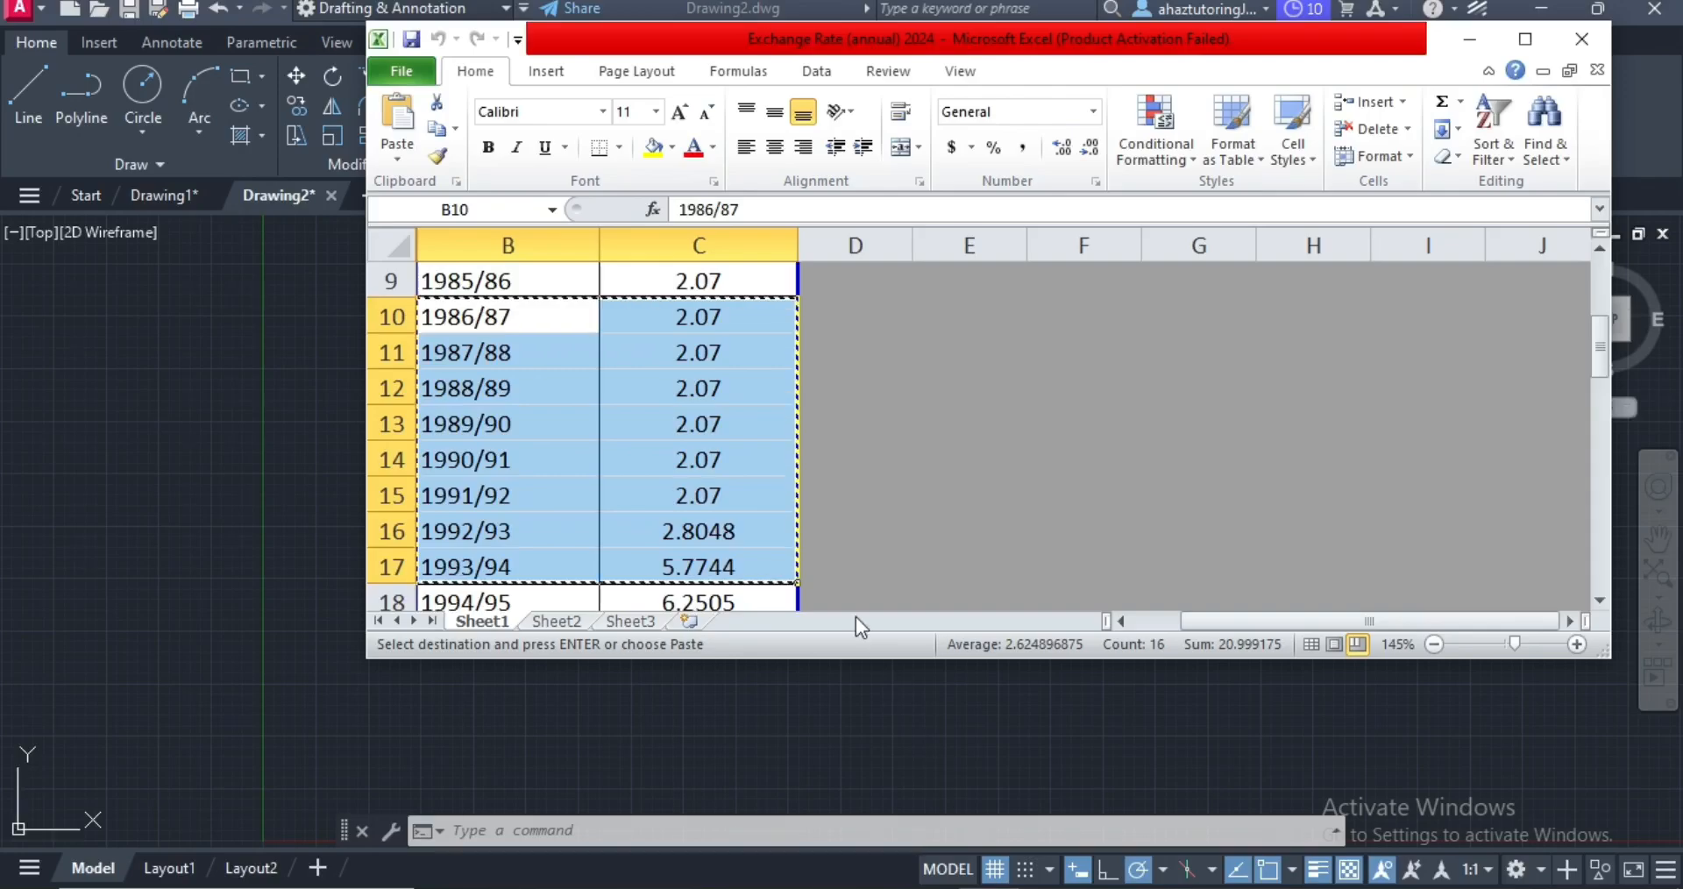
pyautogui.scroll(3, 676, 477)
pyautogui.click(1001, 330)
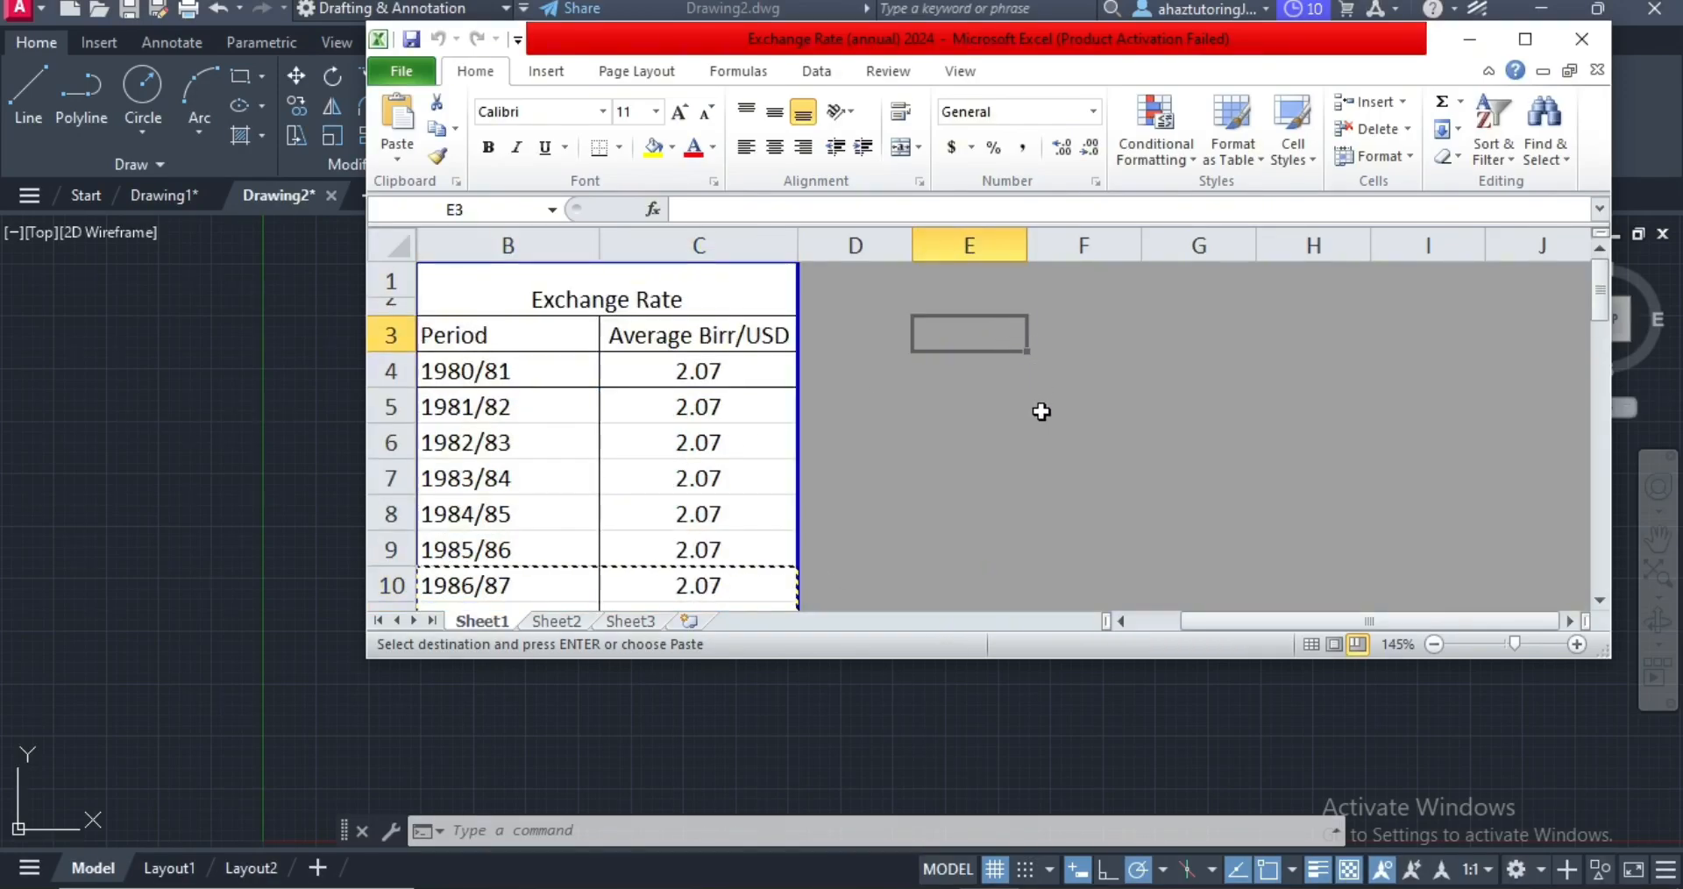
pyautogui.scroll(-13, 711, 429)
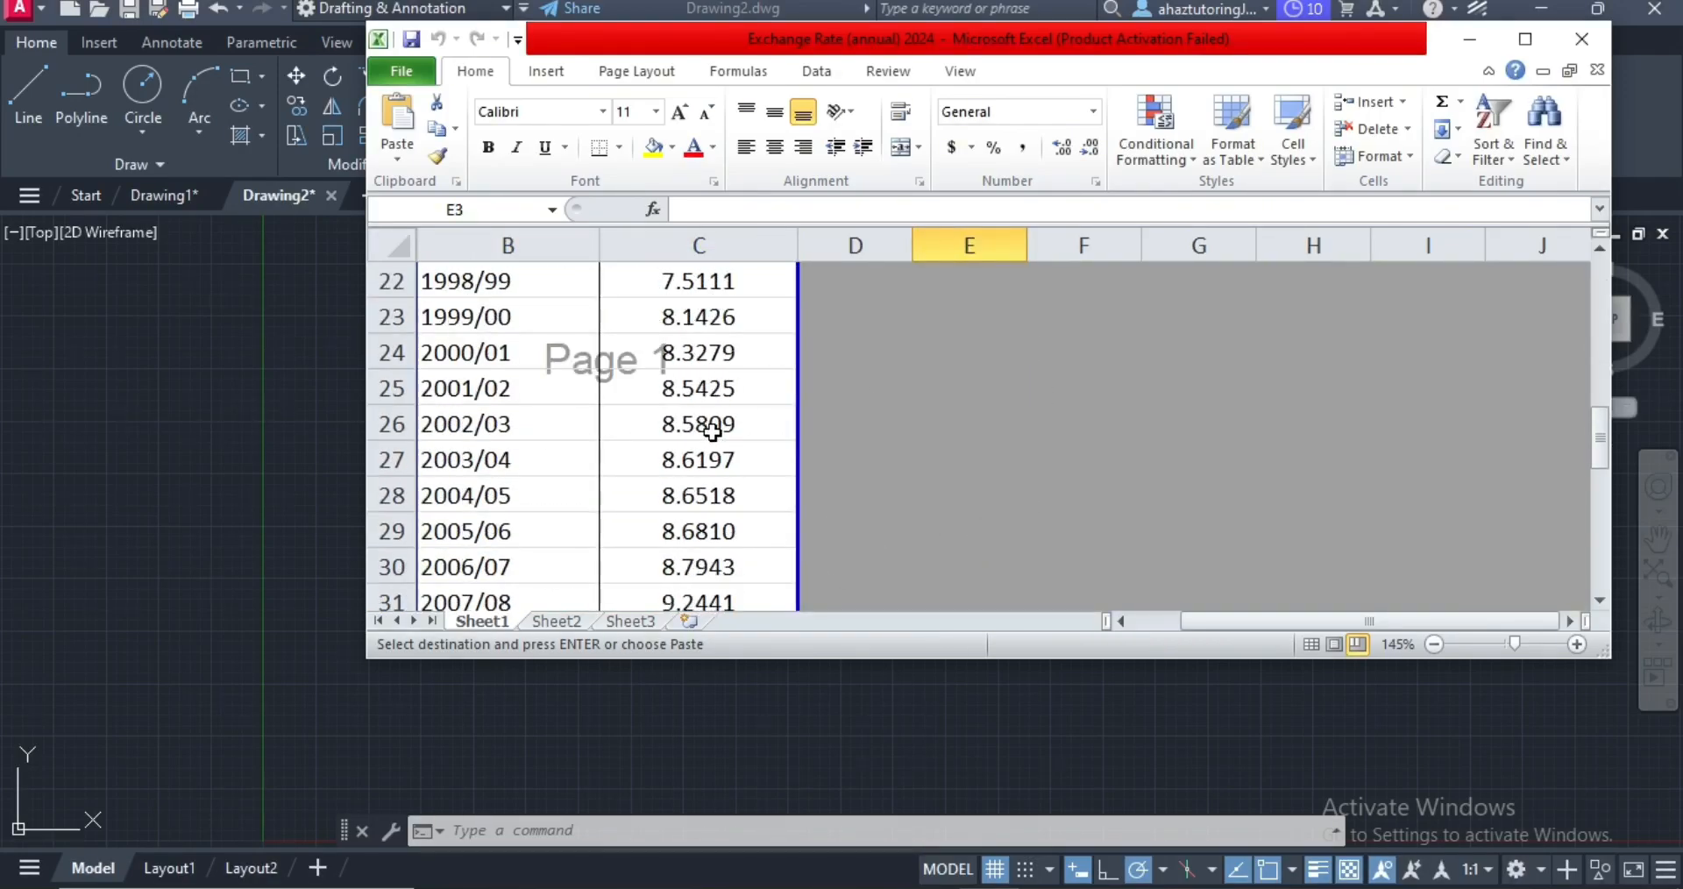
pyautogui.scroll(6, 712, 432)
pyautogui.scroll(7, 712, 430)
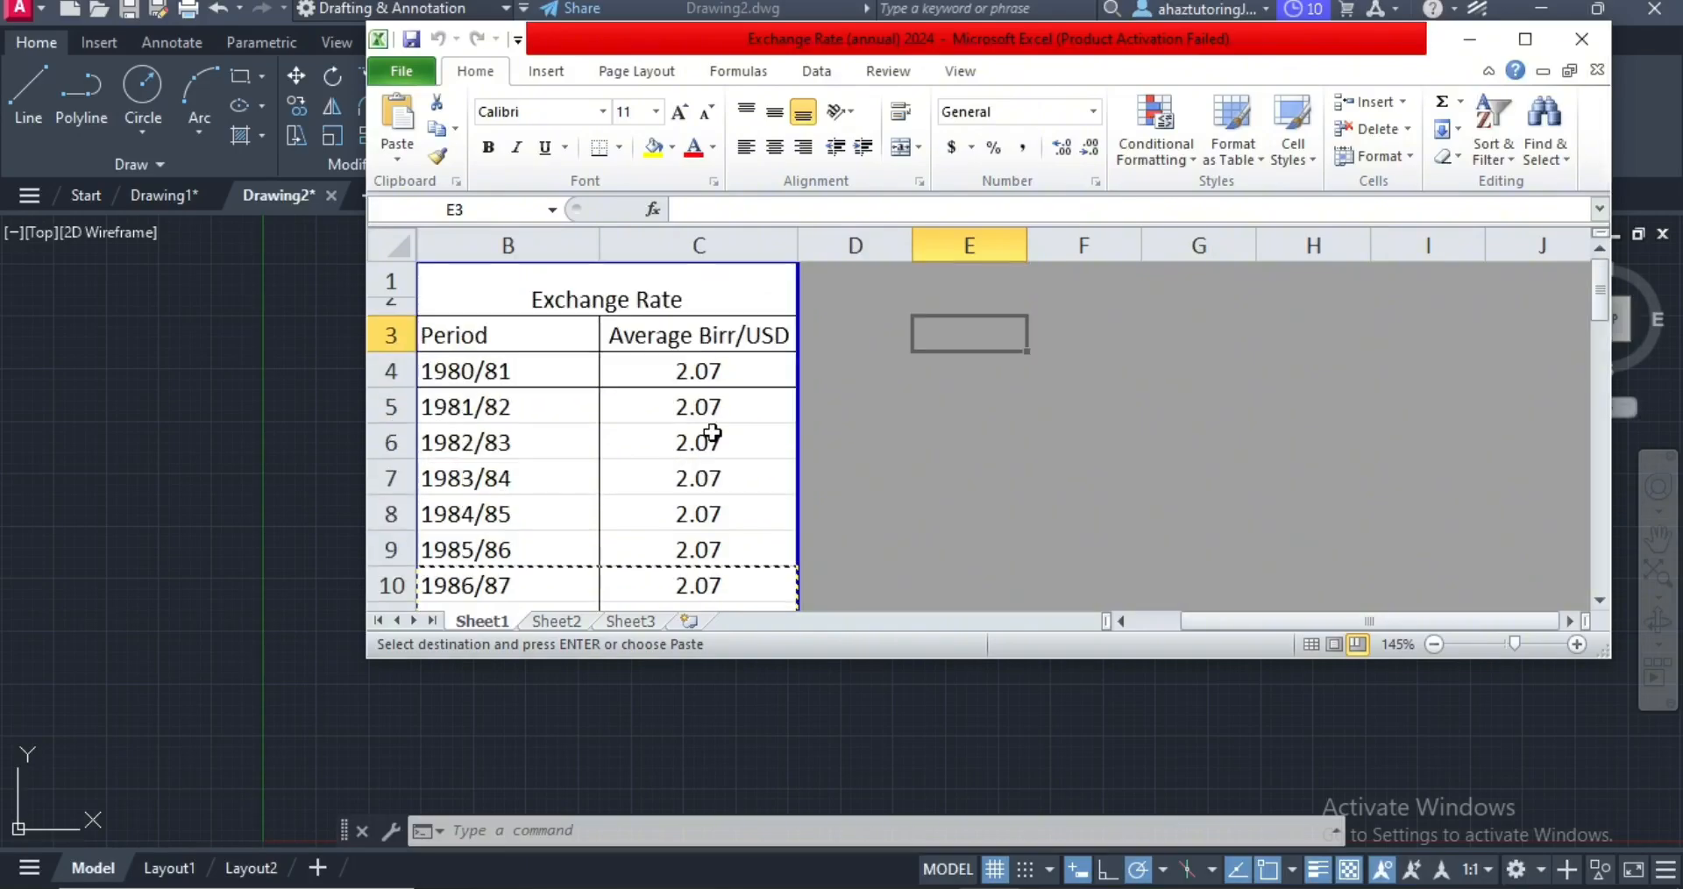
pyautogui.scroll(-5, 727, 431)
pyautogui.scroll(5, 727, 431)
# Copy the Exchange Rate table from its title through the 1989/90 row, cells B1:C13.
pyautogui.moveTo(455, 305); pyautogui.dragTo(618, 610)
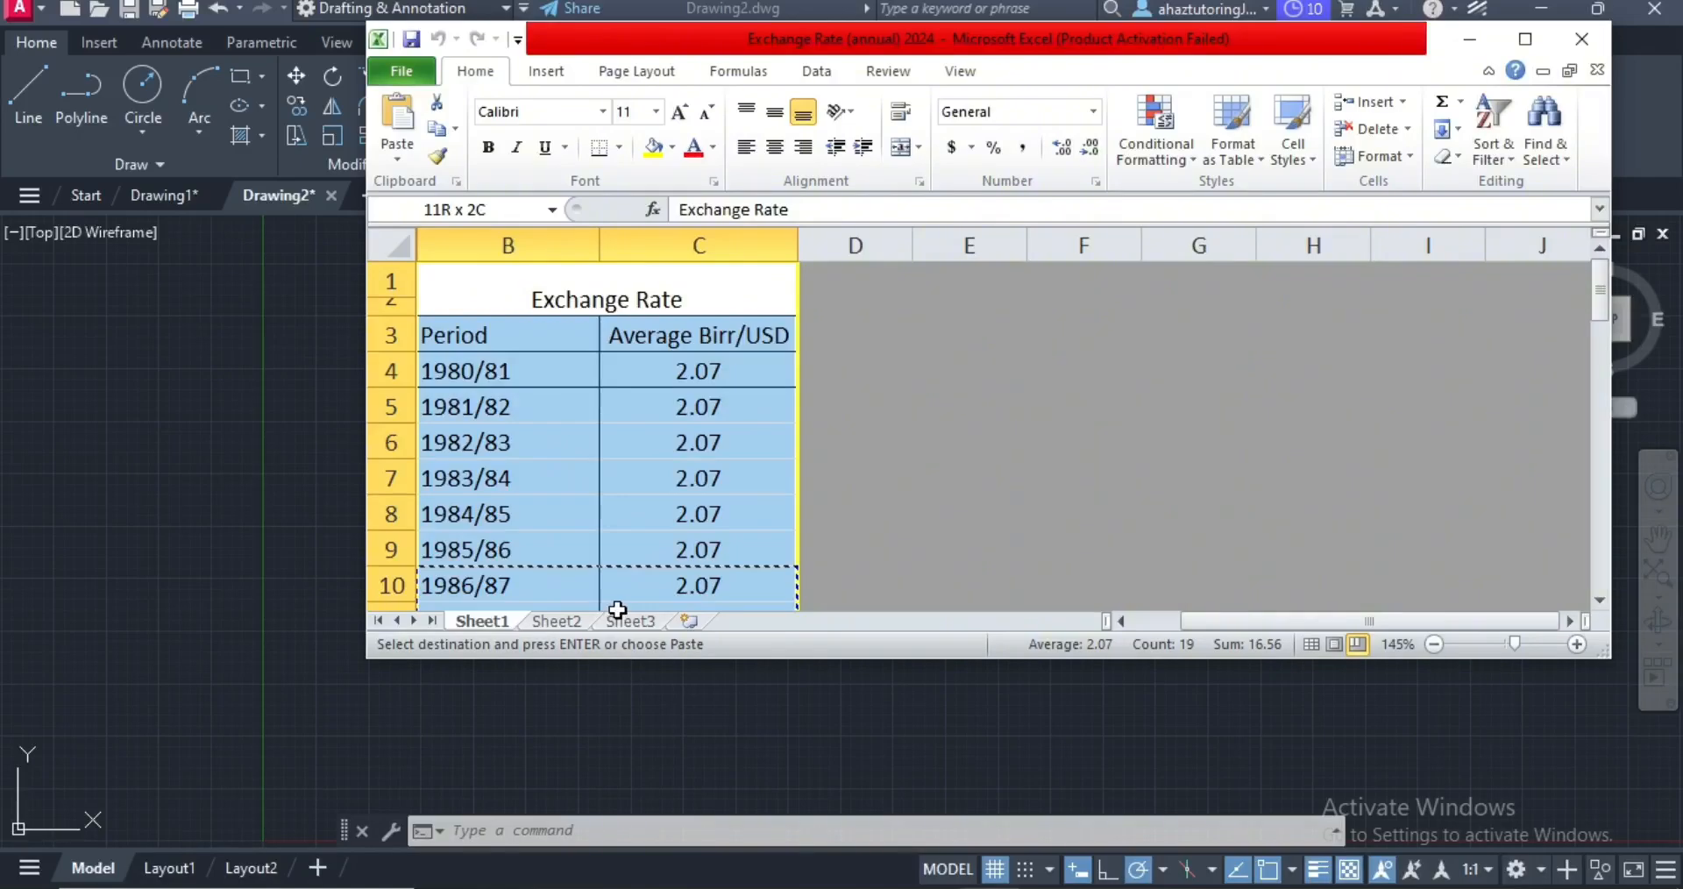
pyautogui.moveTo(617, 610); pyautogui.dragTo(613, 500)
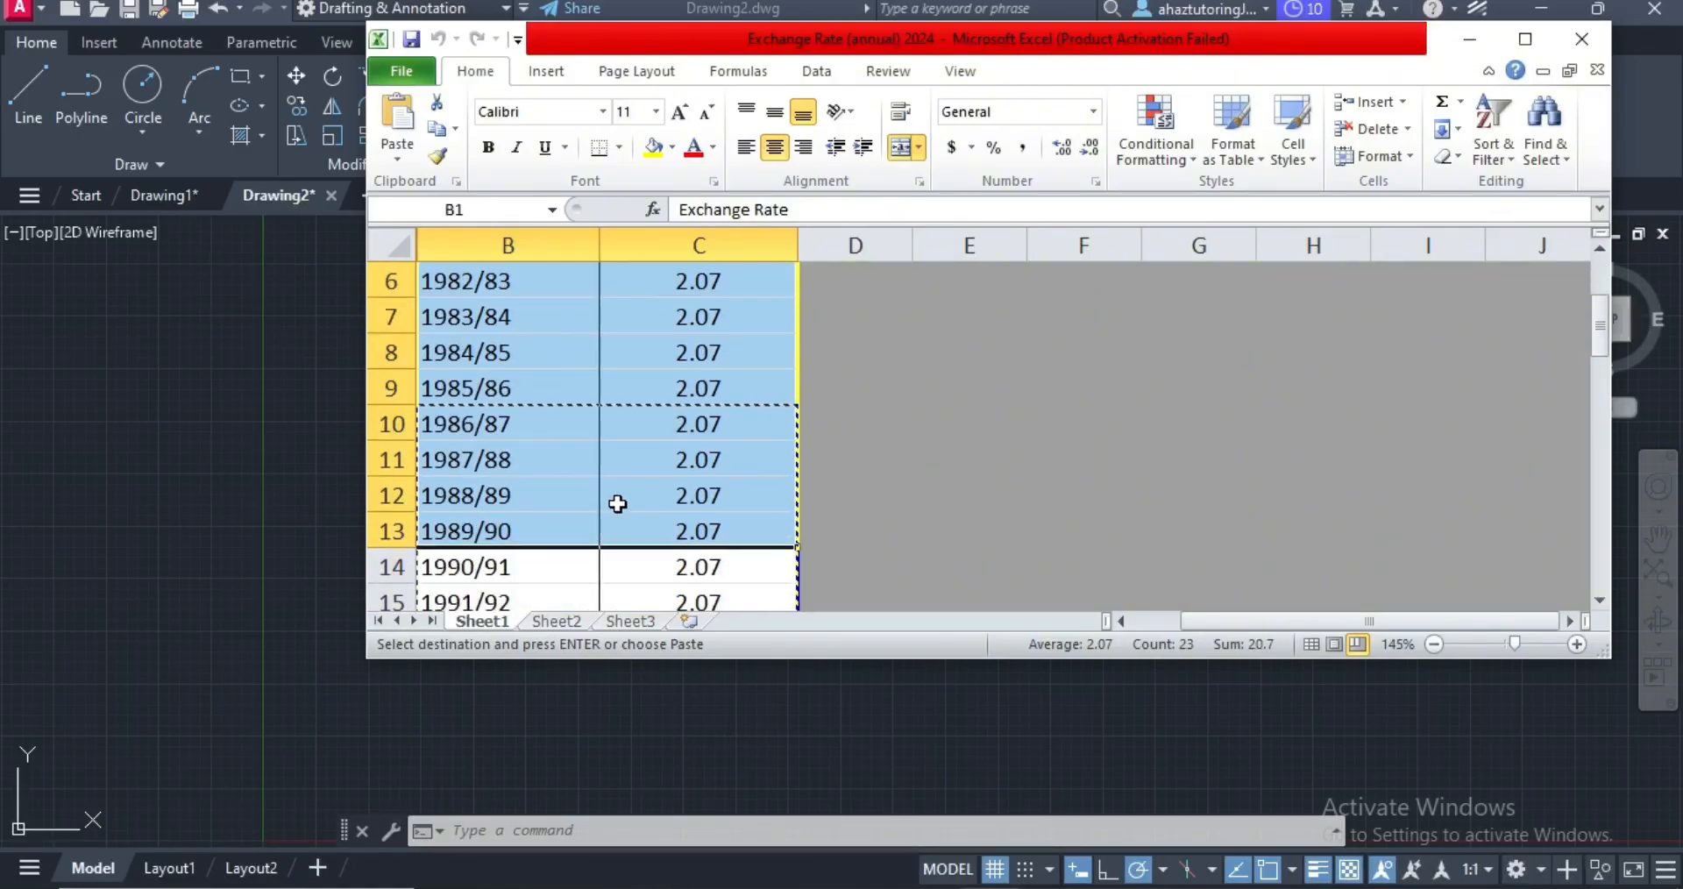
pyautogui.rightClick(672, 441)
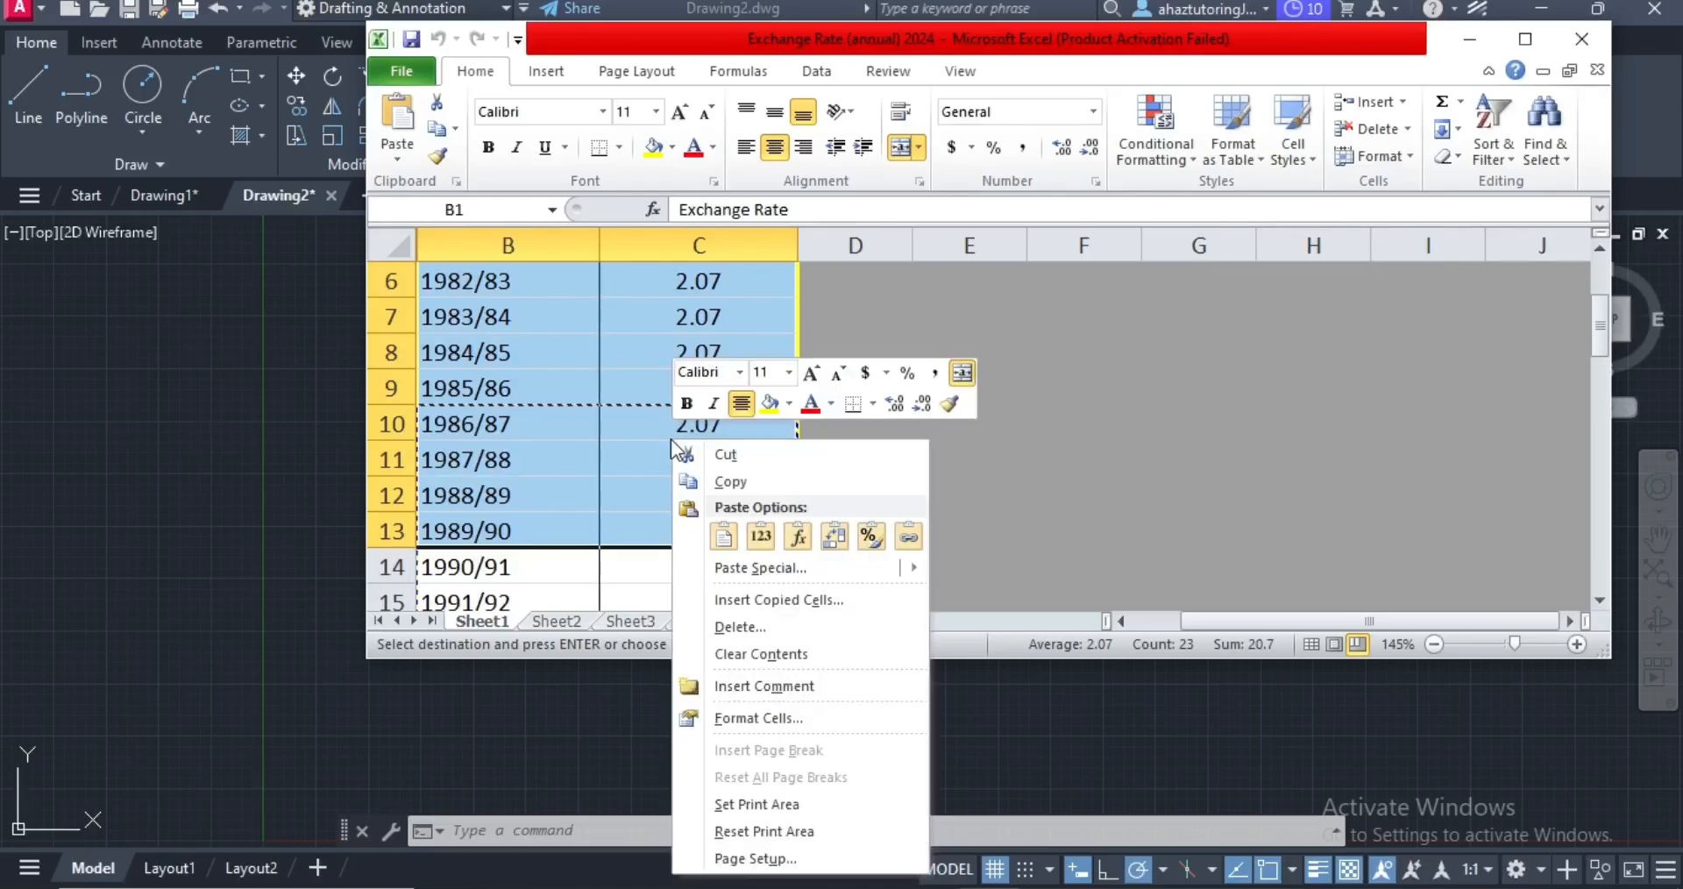
pyautogui.click(747, 481)
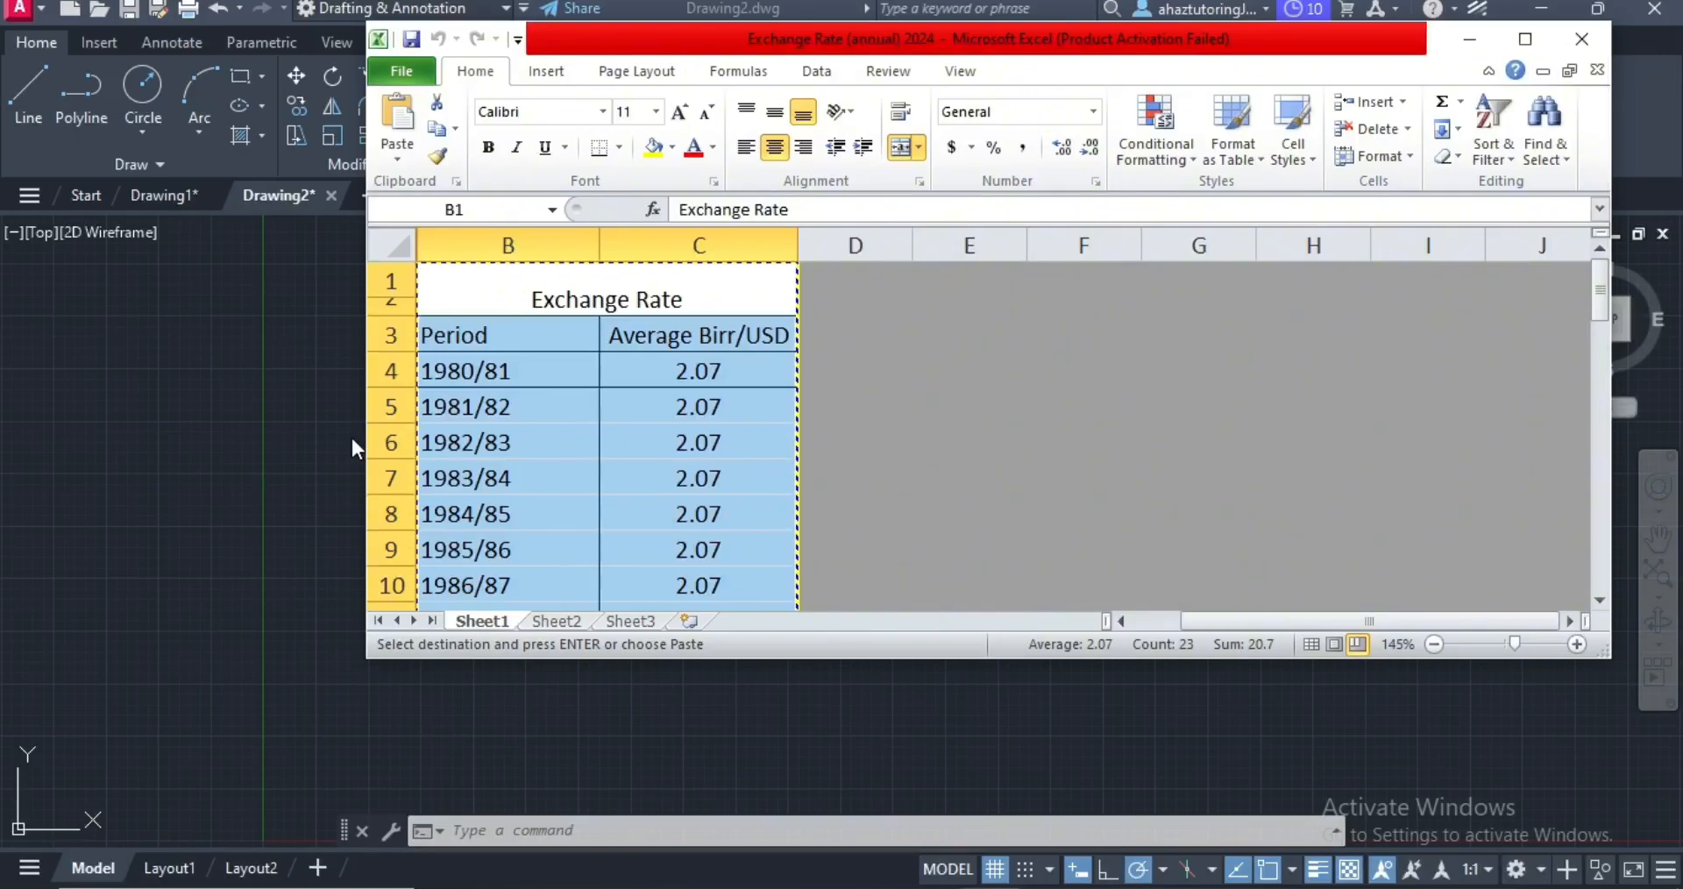
# Switch to AutoCAD and paste the copied cells into empty model space, accepting Calibri, 11 point, with text height 0.1528.
pyautogui.click(336, 449)
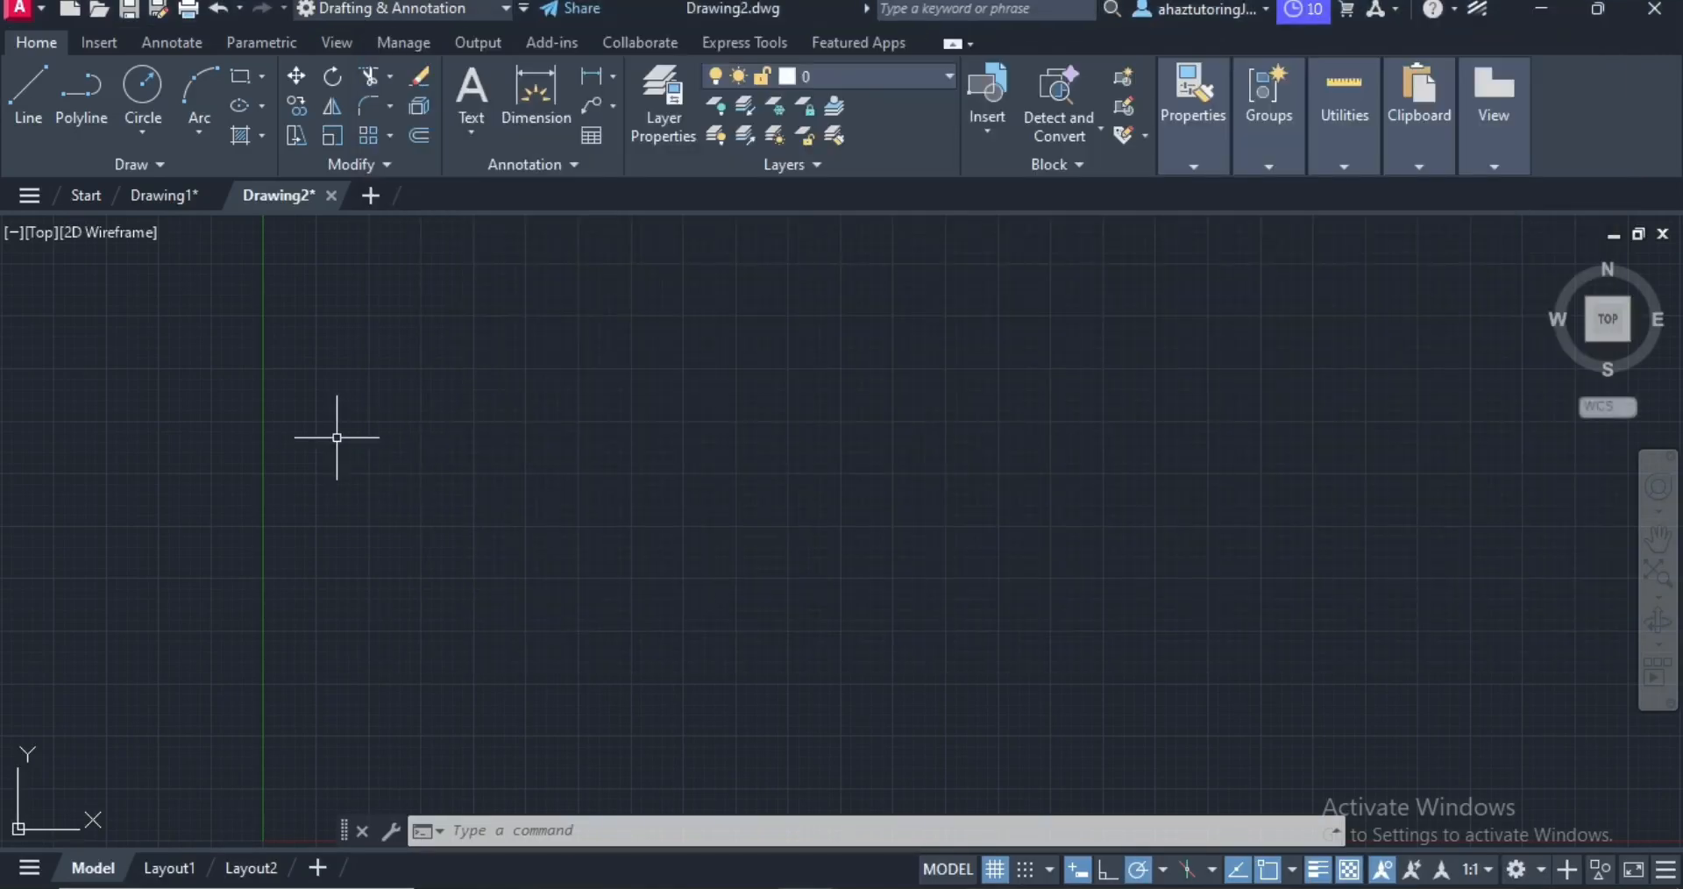
pyautogui.rightClick(757, 413)
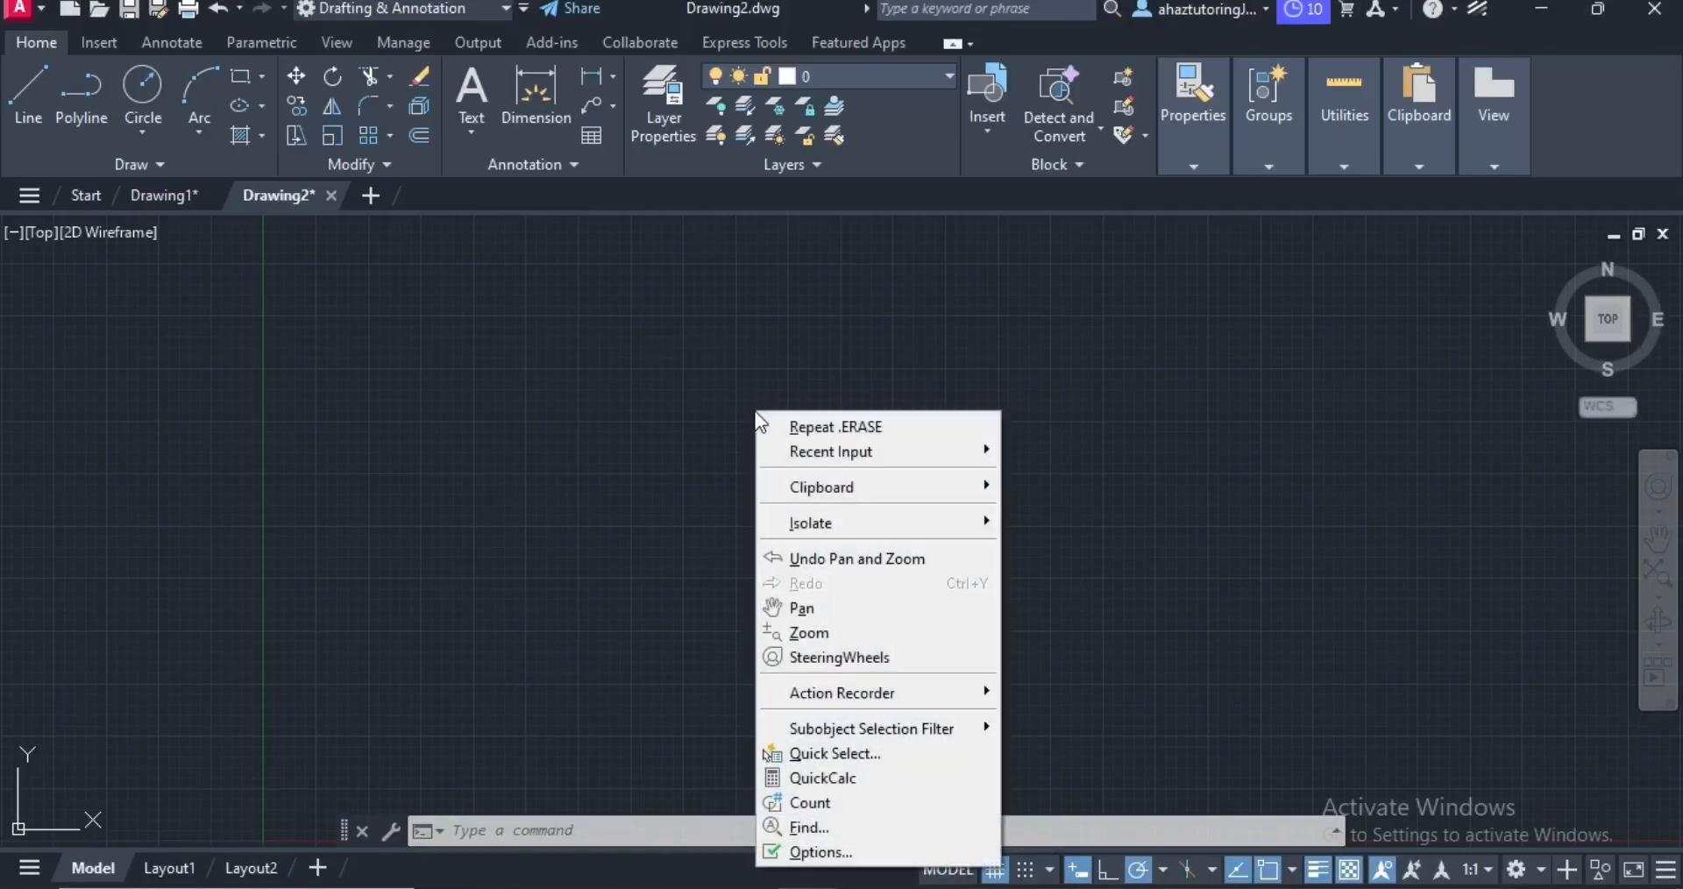
pyautogui.moveTo(844, 485)
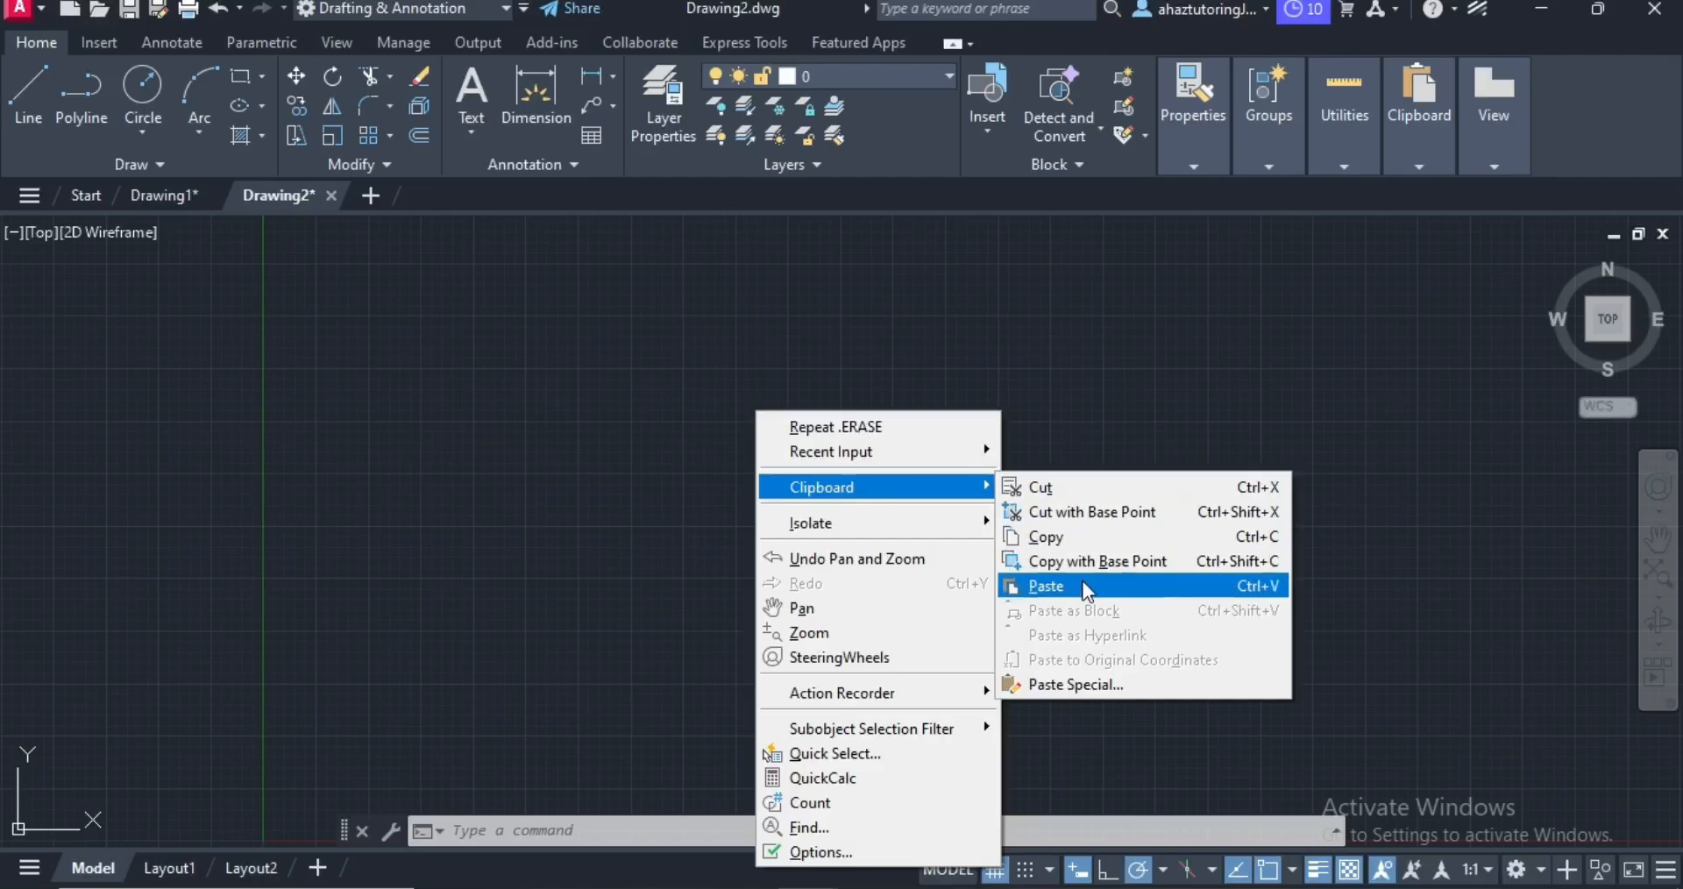
pyautogui.click(1050, 586)
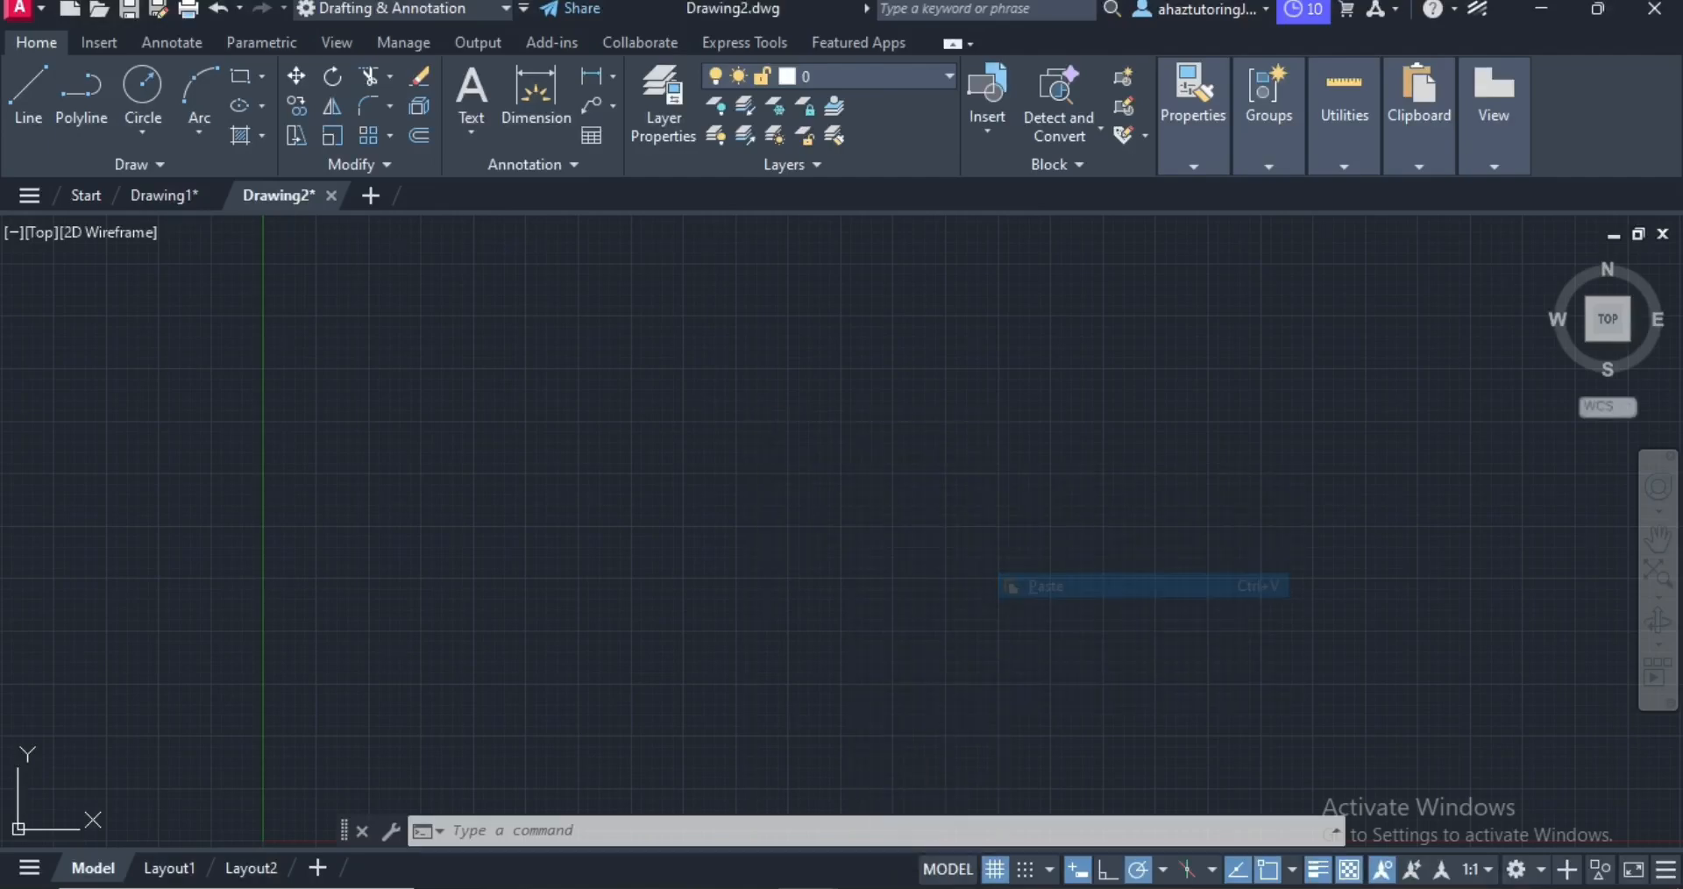
pyautogui.click(750, 405)
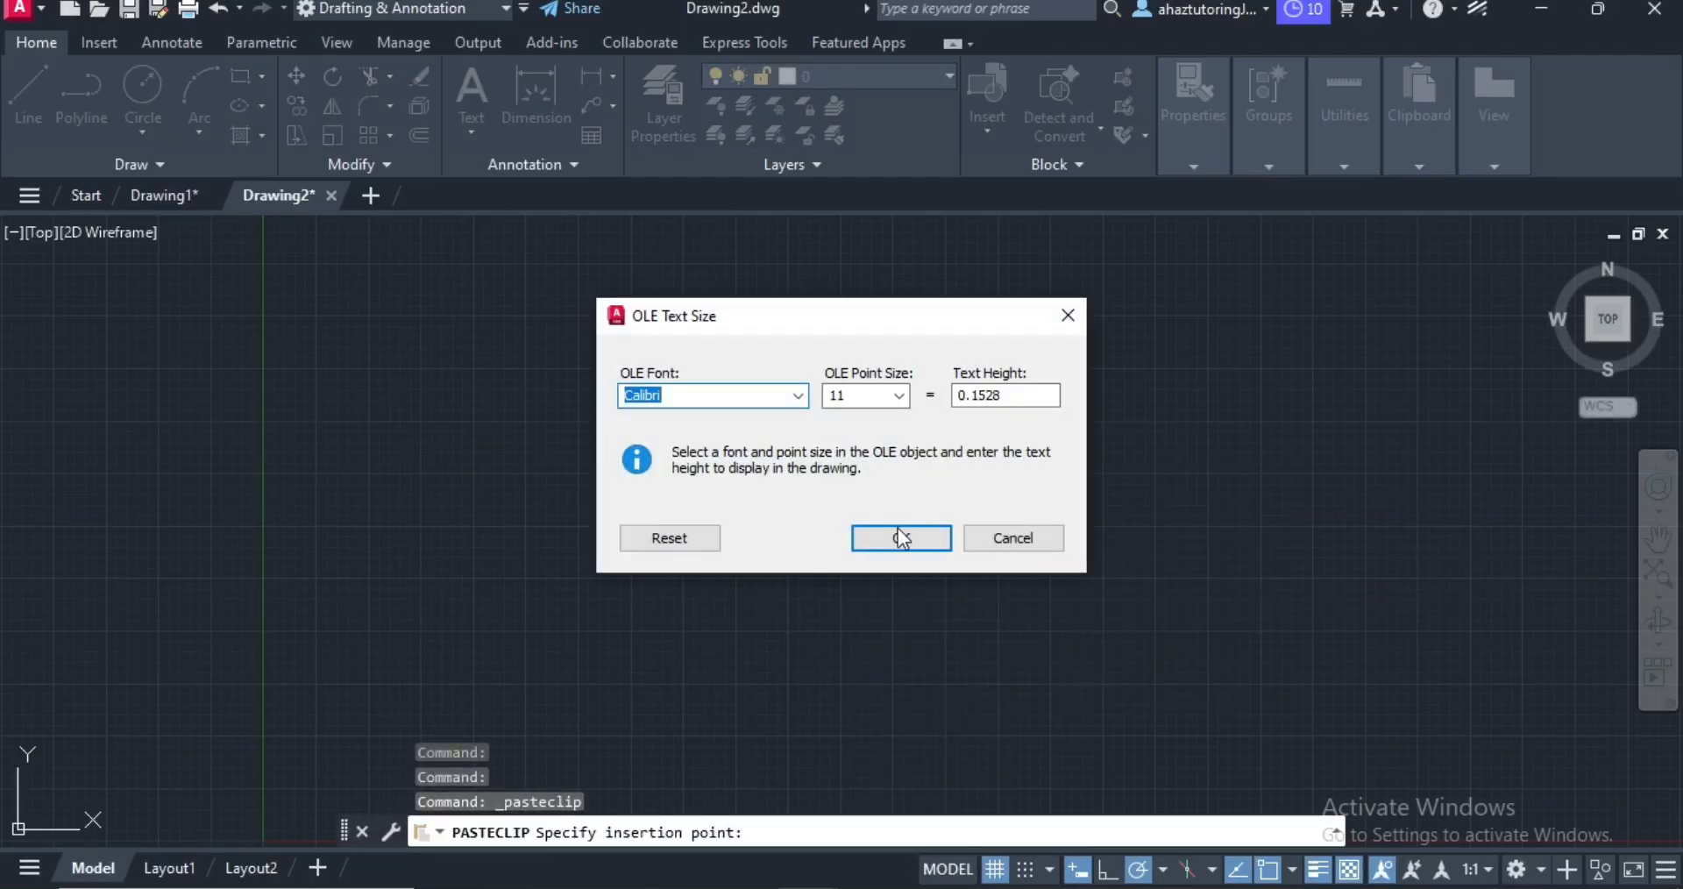
pyautogui.click(1008, 396)
pyautogui.click(885, 537)
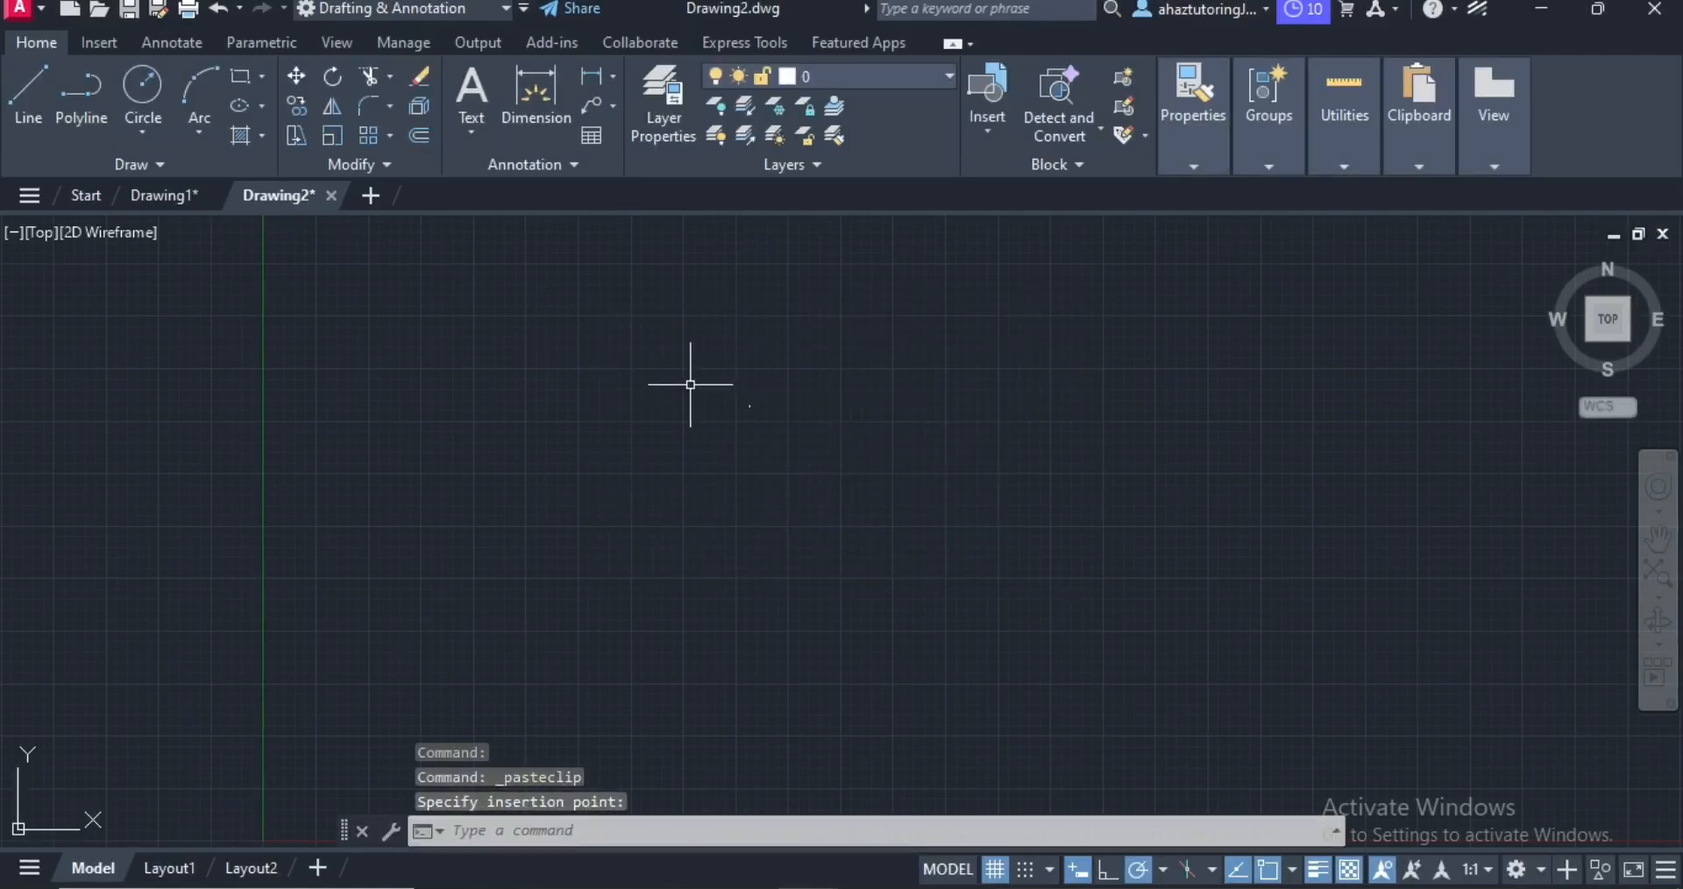
# Select the pasted Exchange Rate table and enlarge it by stretching its lower-right corner grip outward twice.
pyautogui.click(687, 575)
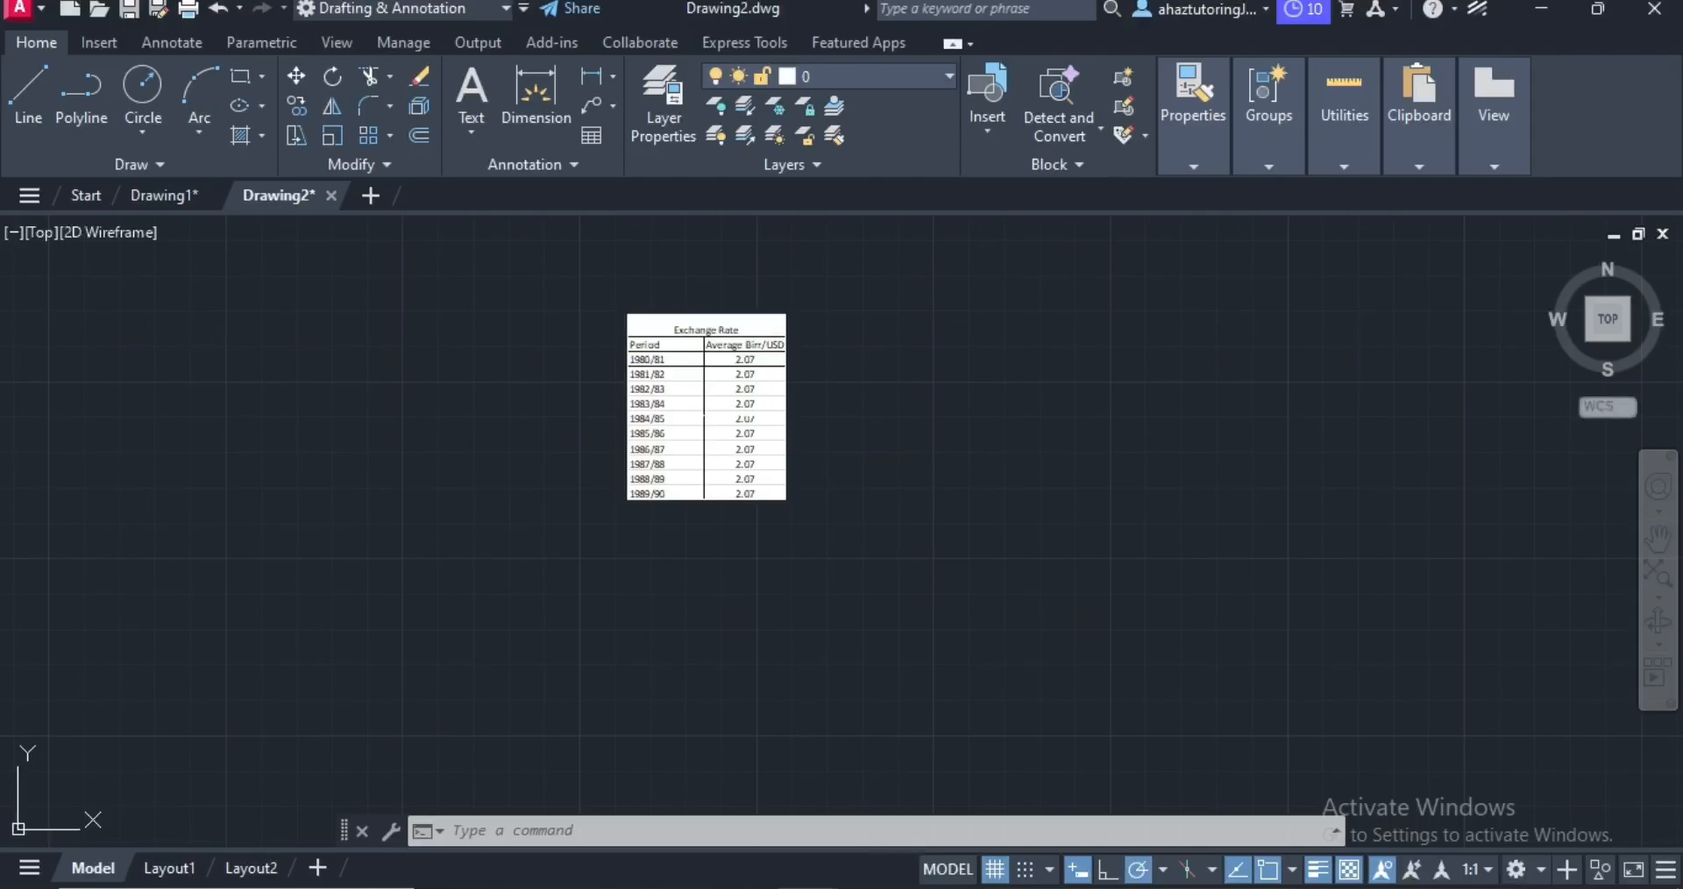
pyautogui.click(911, 422)
pyautogui.click(789, 425)
pyautogui.click(785, 499)
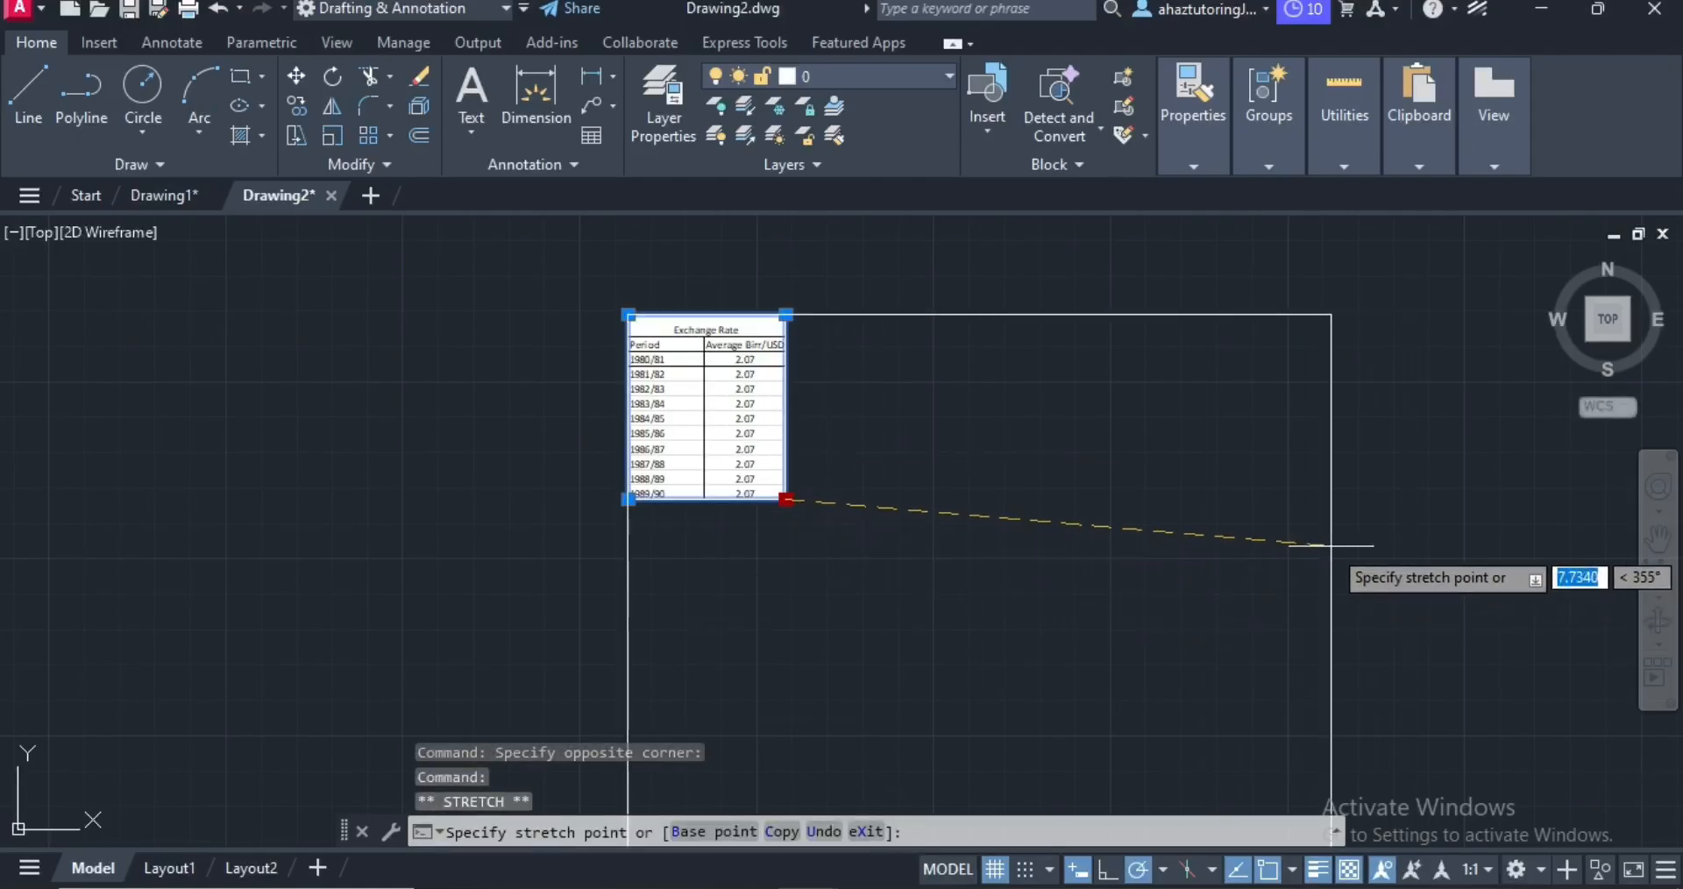
pyautogui.click(1464, 579)
pyautogui.scroll(-6, 1218, 496)
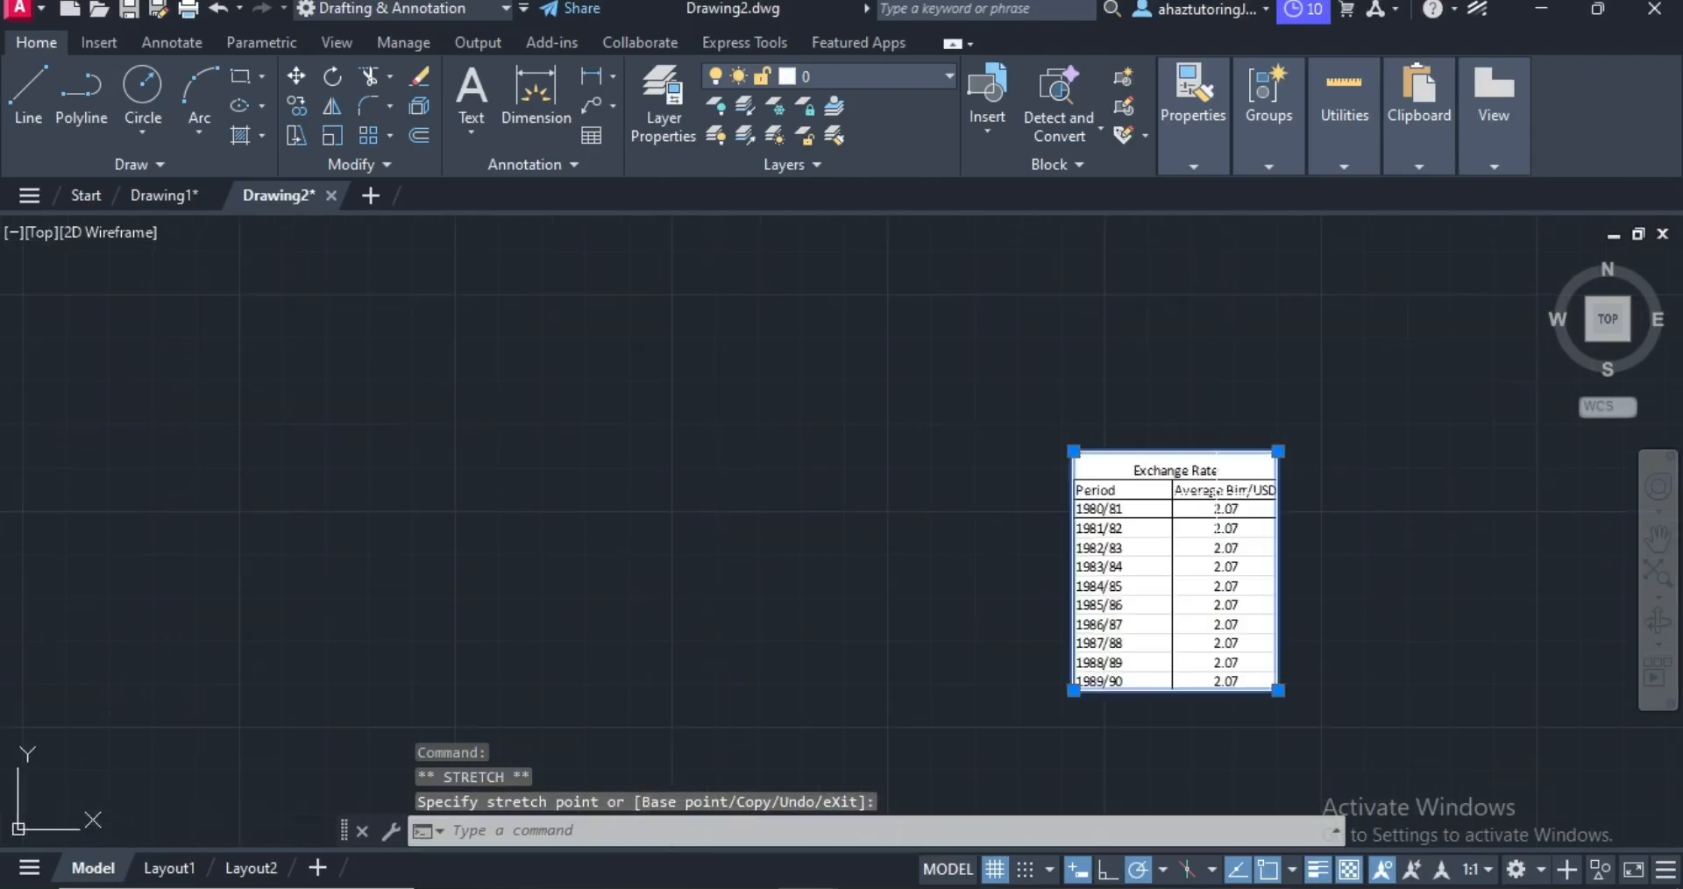
pyautogui.moveTo(1364, 414); pyautogui.dragTo(1010, 392, button='middle')
pyautogui.click(923, 668)
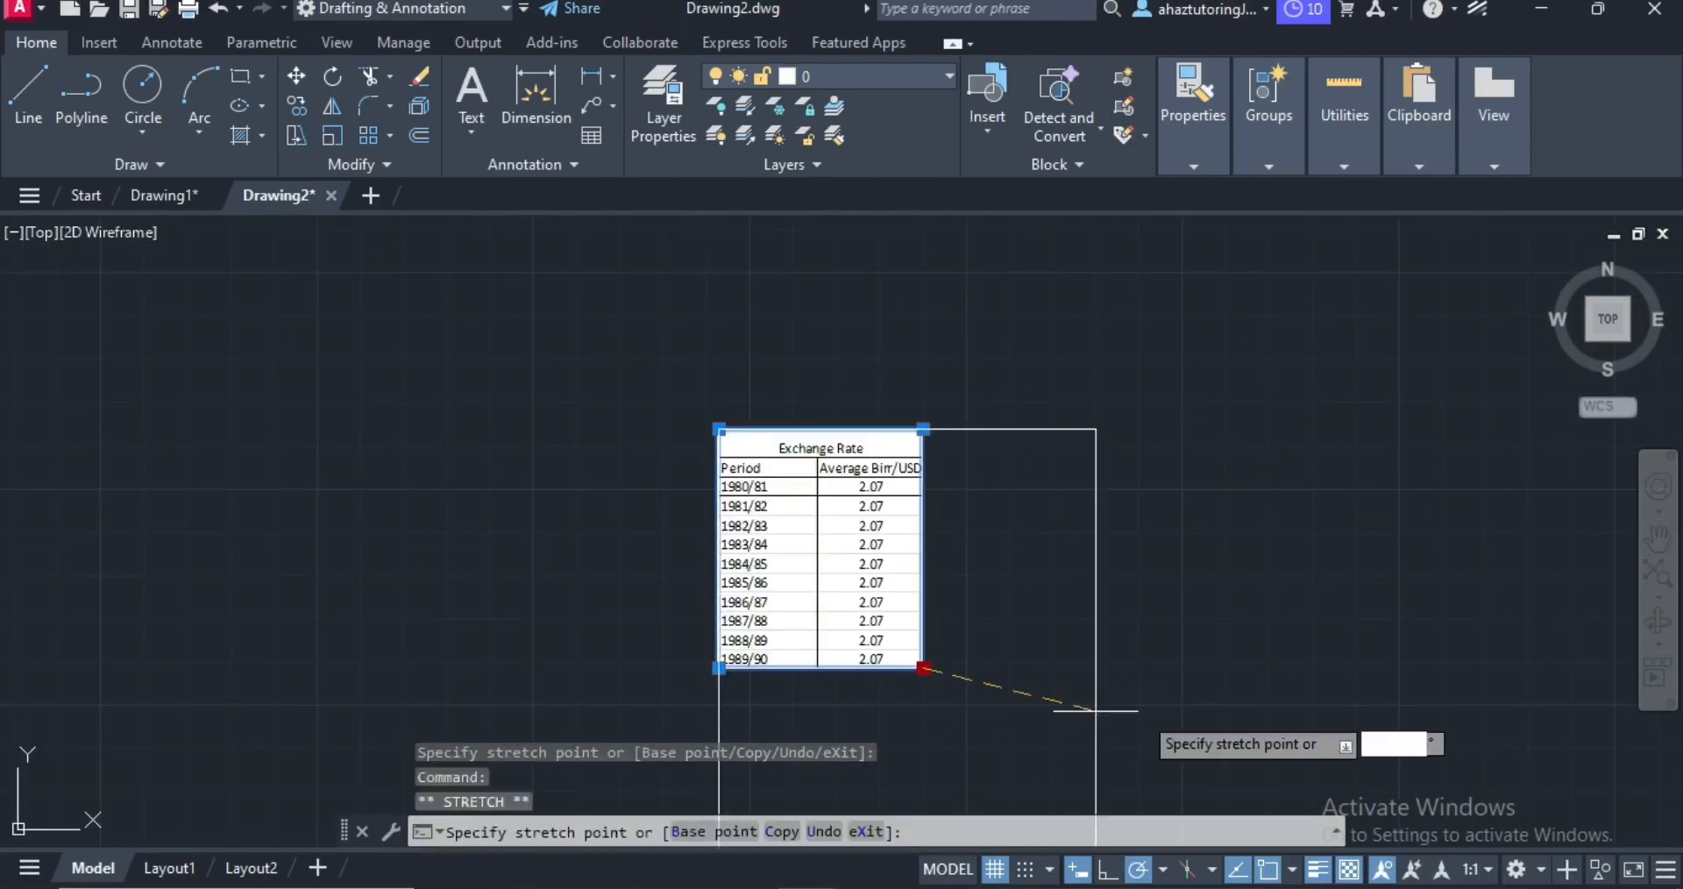
pyautogui.click(1474, 692)
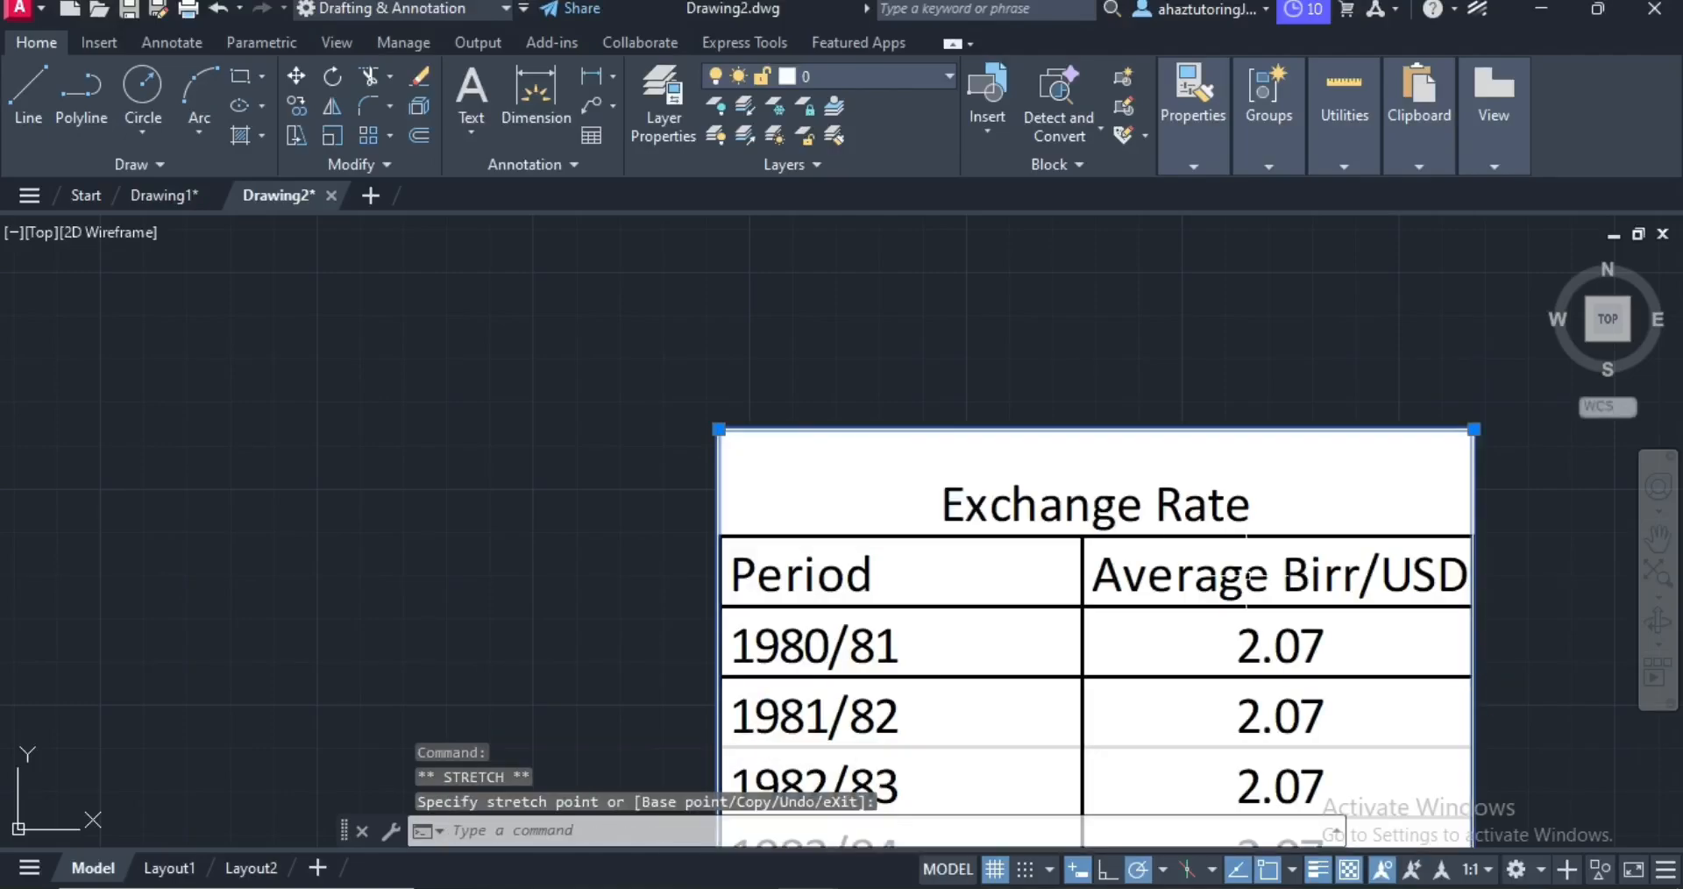
# Examine the enlarged Exchange Rate table in the drawing.
pyautogui.scroll(-8, 1147, 473)
pyautogui.scroll(4, 1306, 472)
pyautogui.scroll(2, 1306, 472)
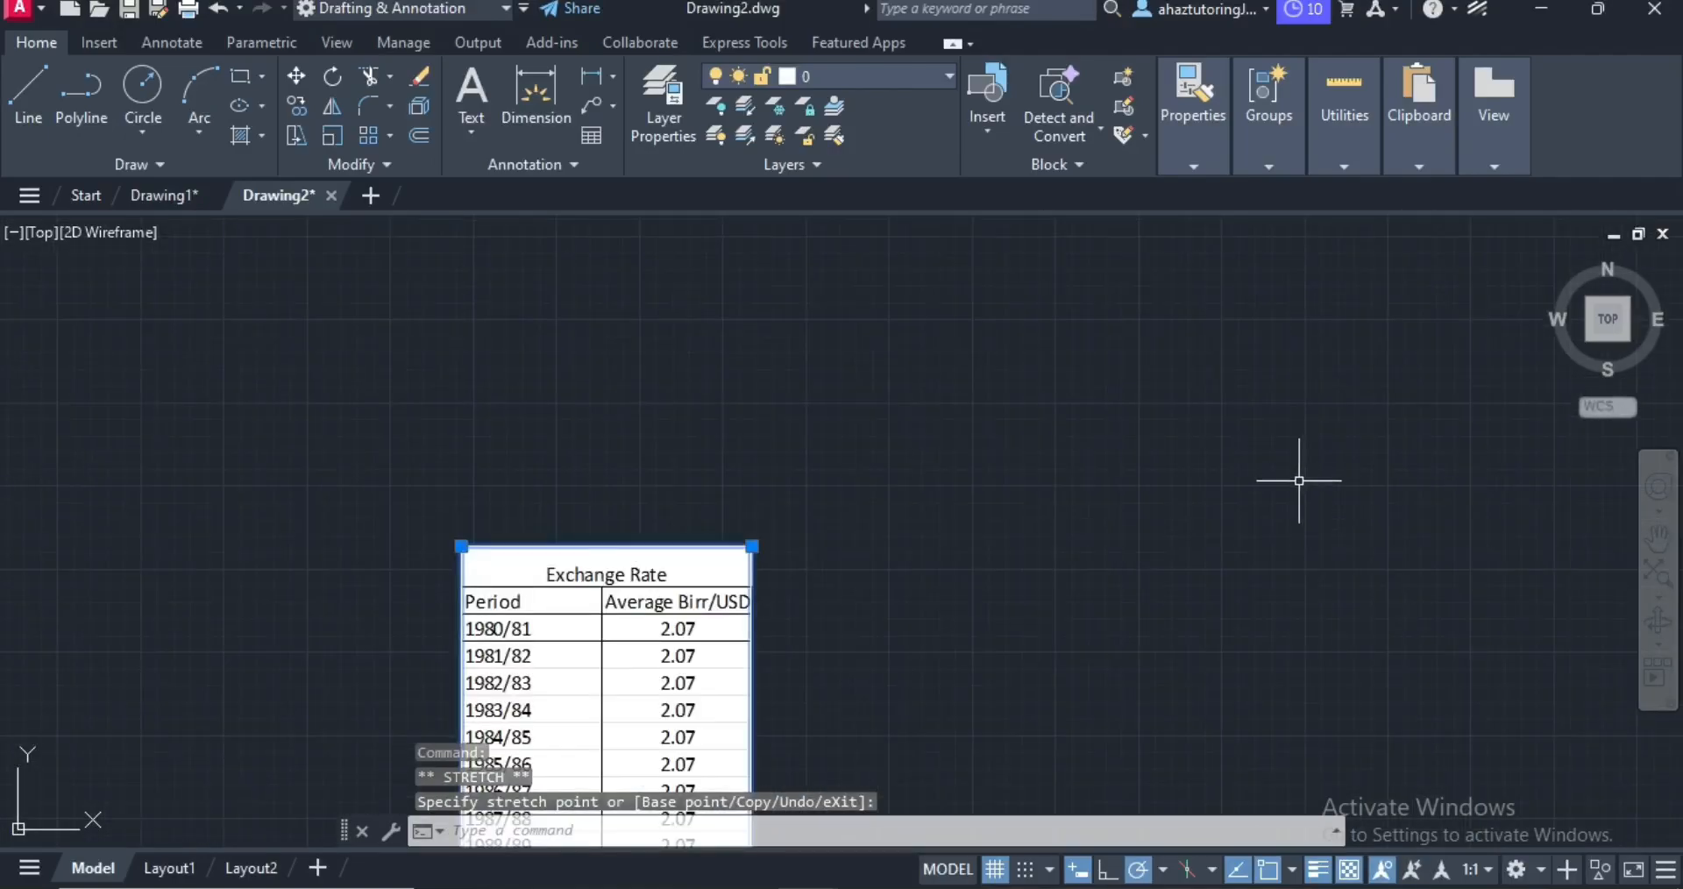
pyautogui.moveTo(805, 402); pyautogui.dragTo(1094, 231, button='middle')
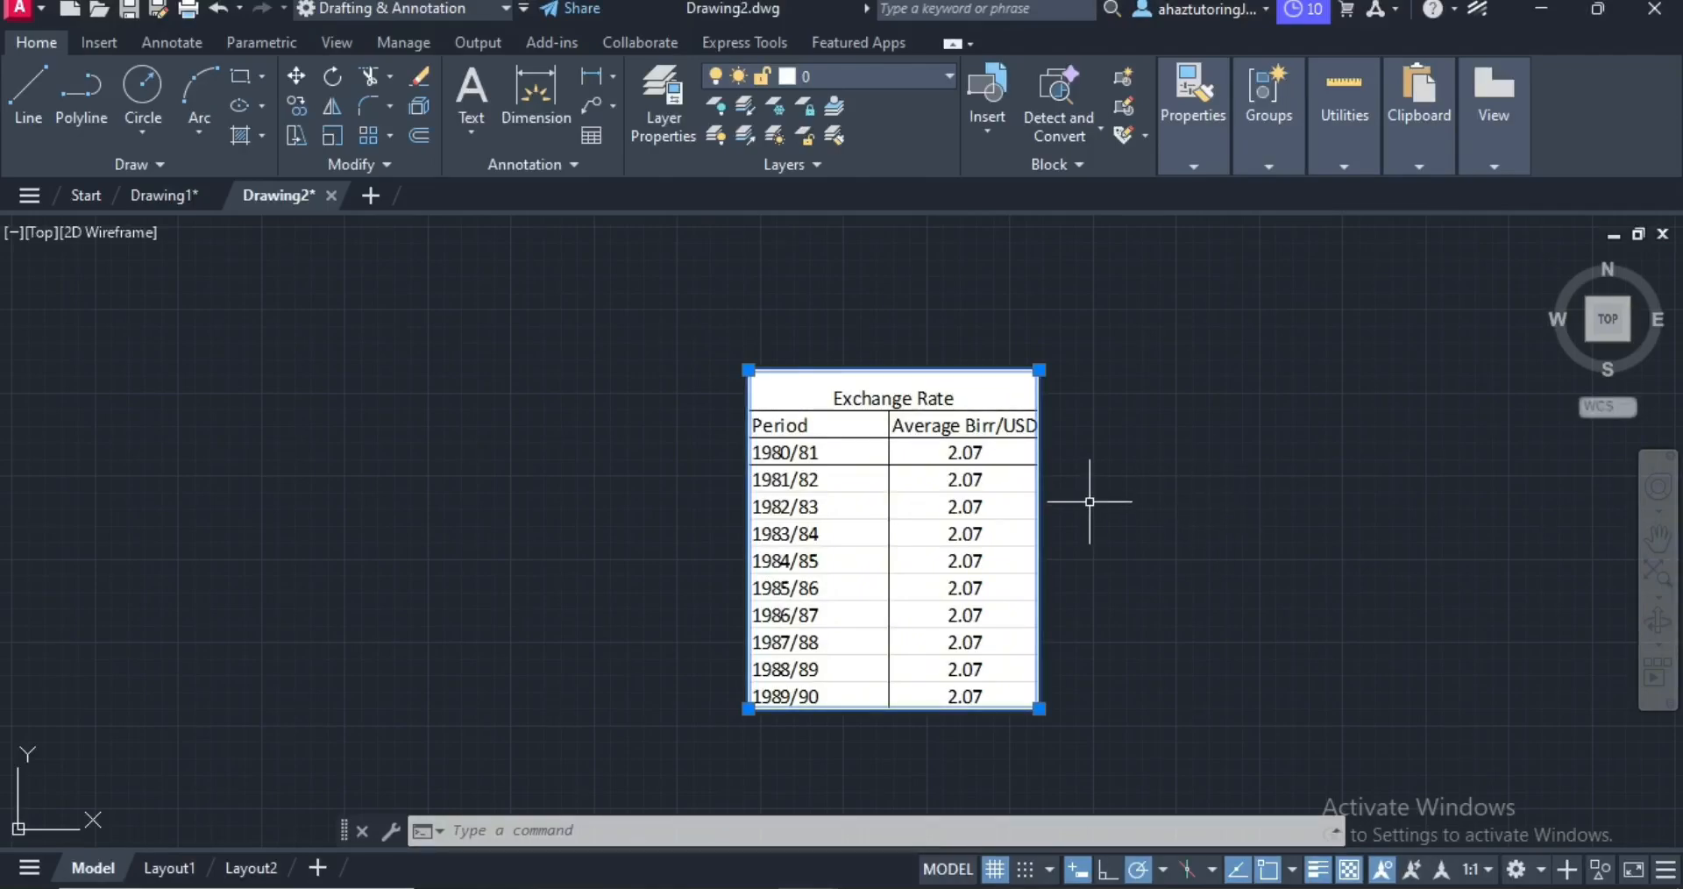
pyautogui.scroll(4, 1088, 505)
pyautogui.scroll(-4, 1090, 499)
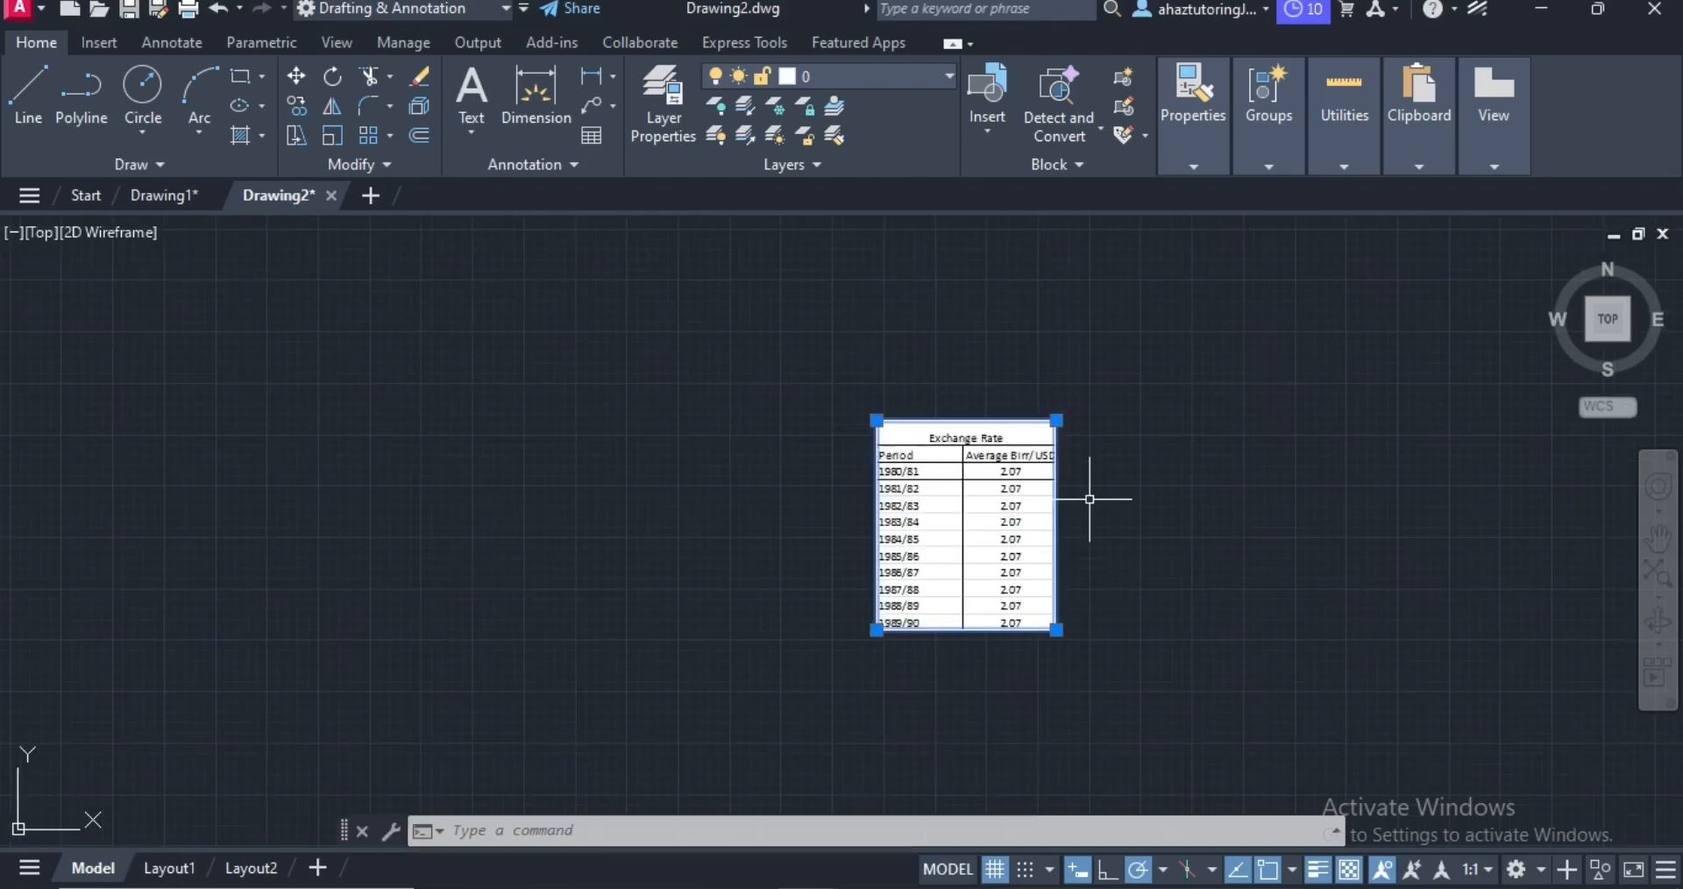
pyautogui.scroll(2, 1089, 498)
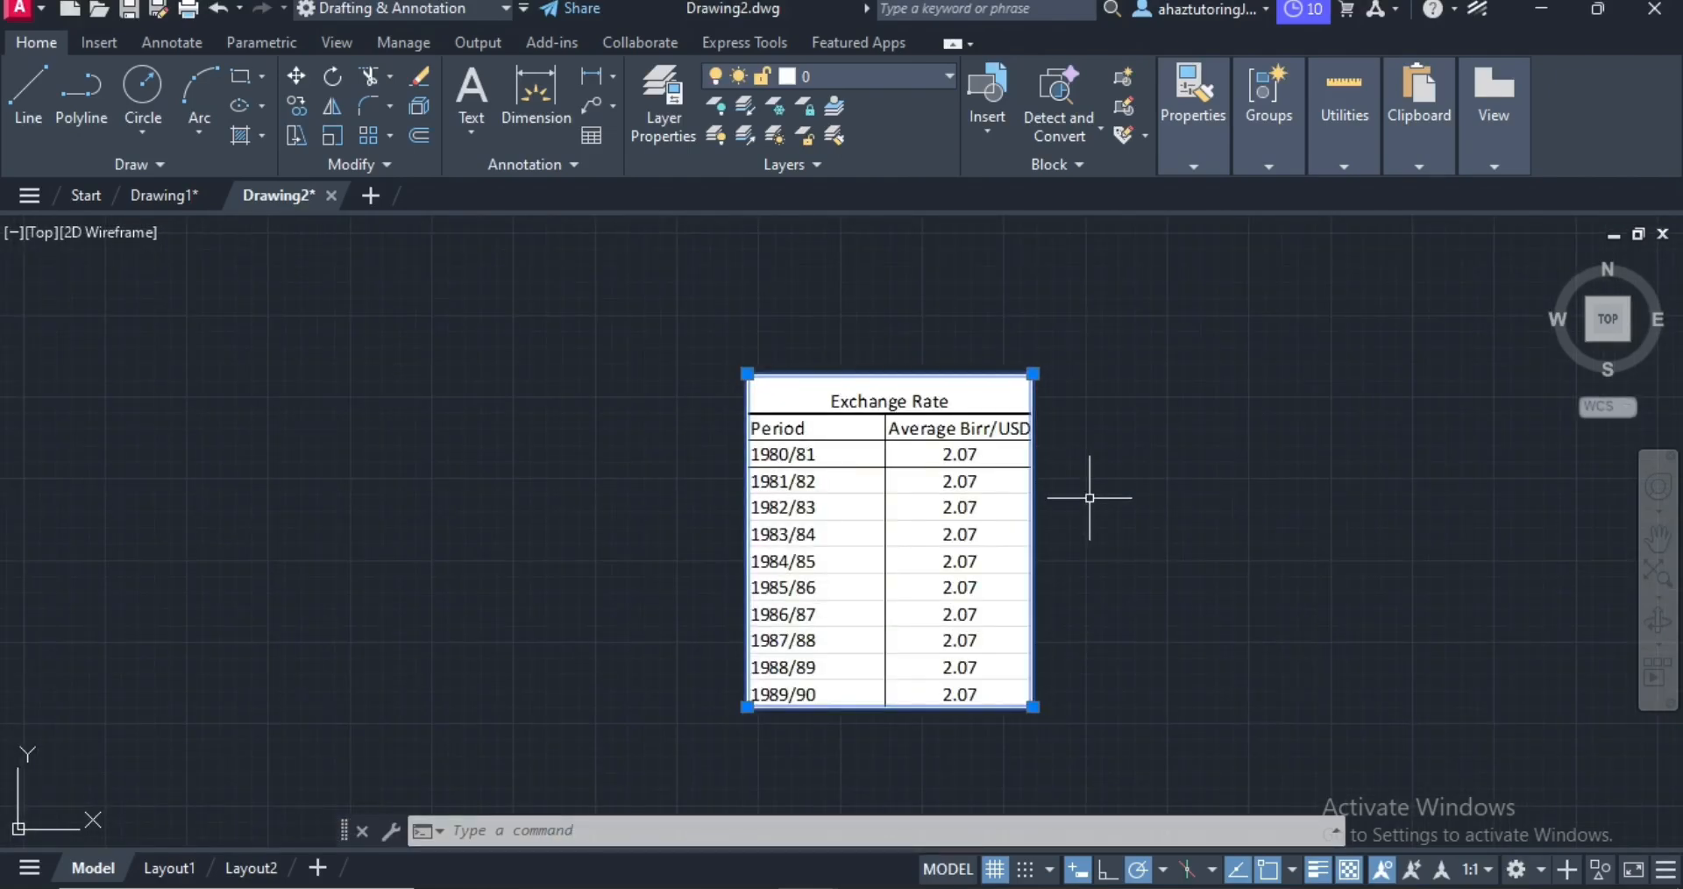